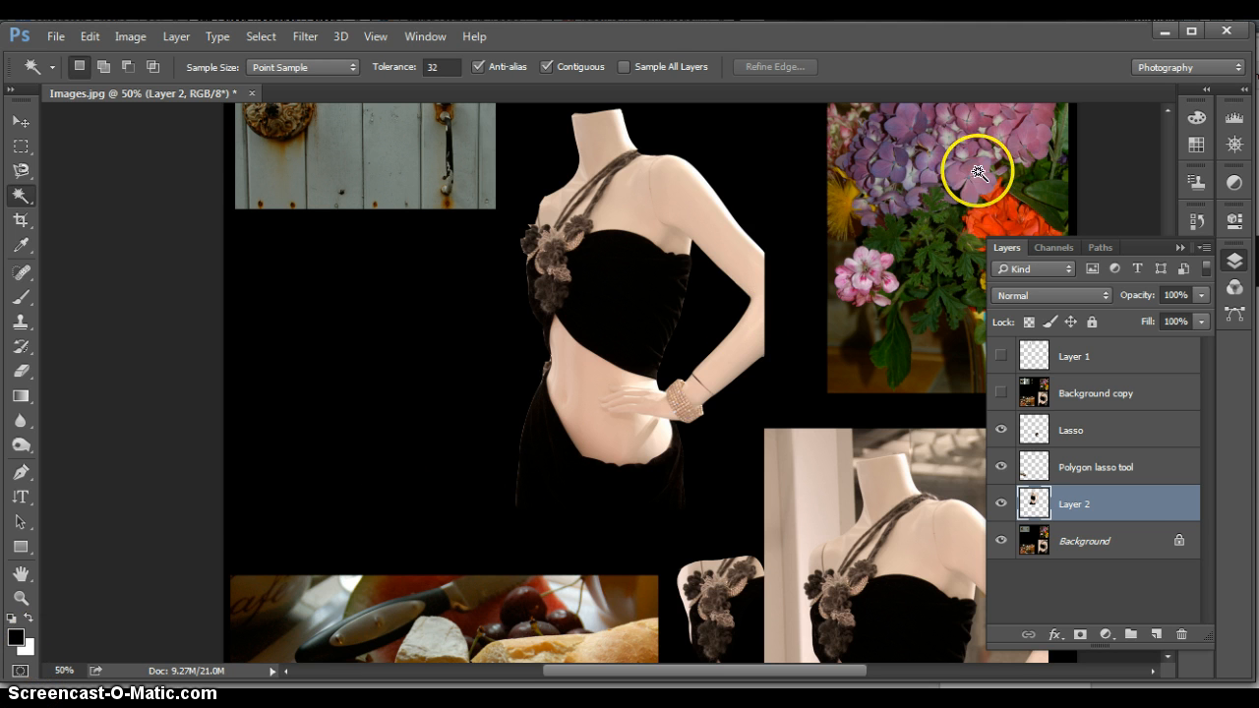
Zoom in to 100% on the photo of the potted flowers and switch to the Magic Wand tool
click(21, 598)
click(955, 161)
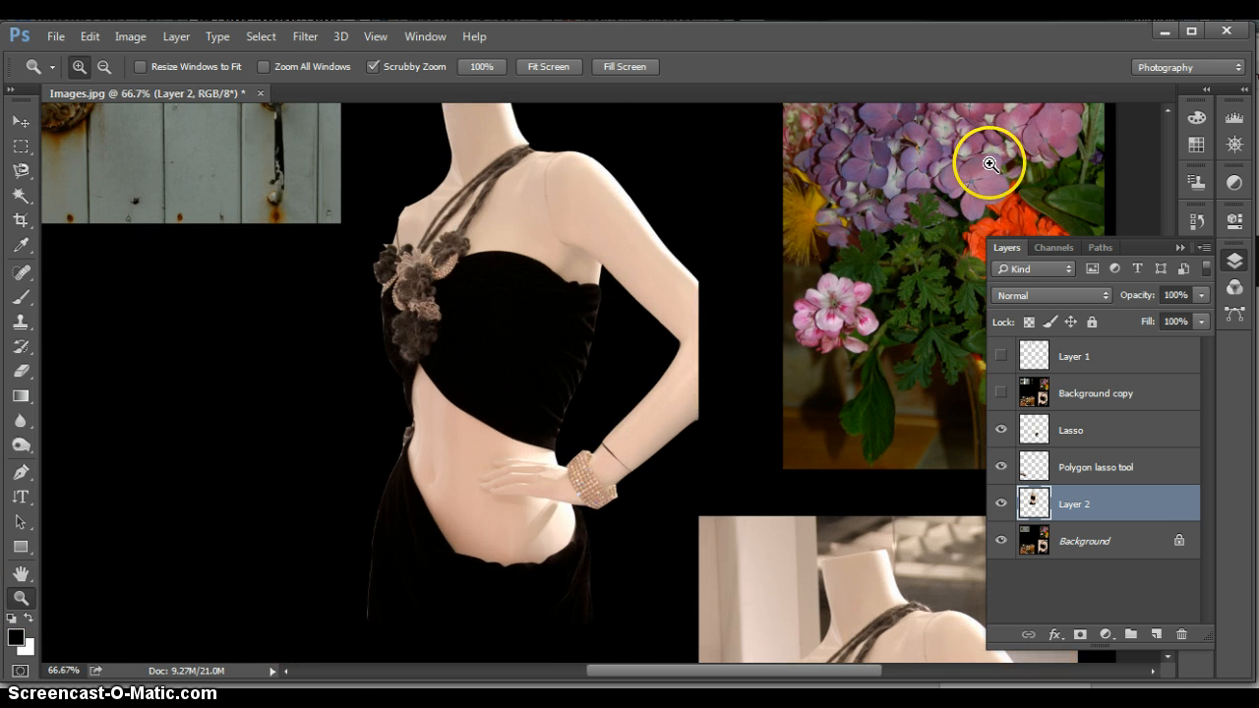
click(970, 170)
scroll(946, 211, up, 3)
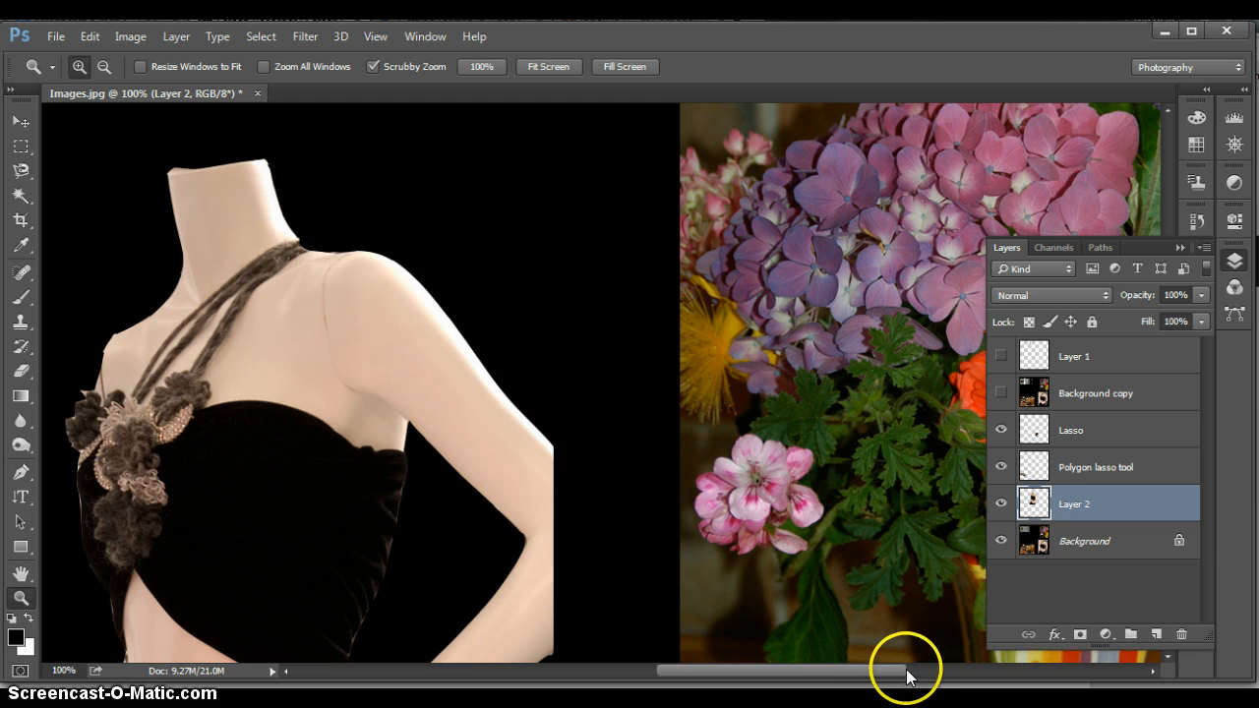
drag(899, 673, 989, 674)
scroll(601, 459, up, 2)
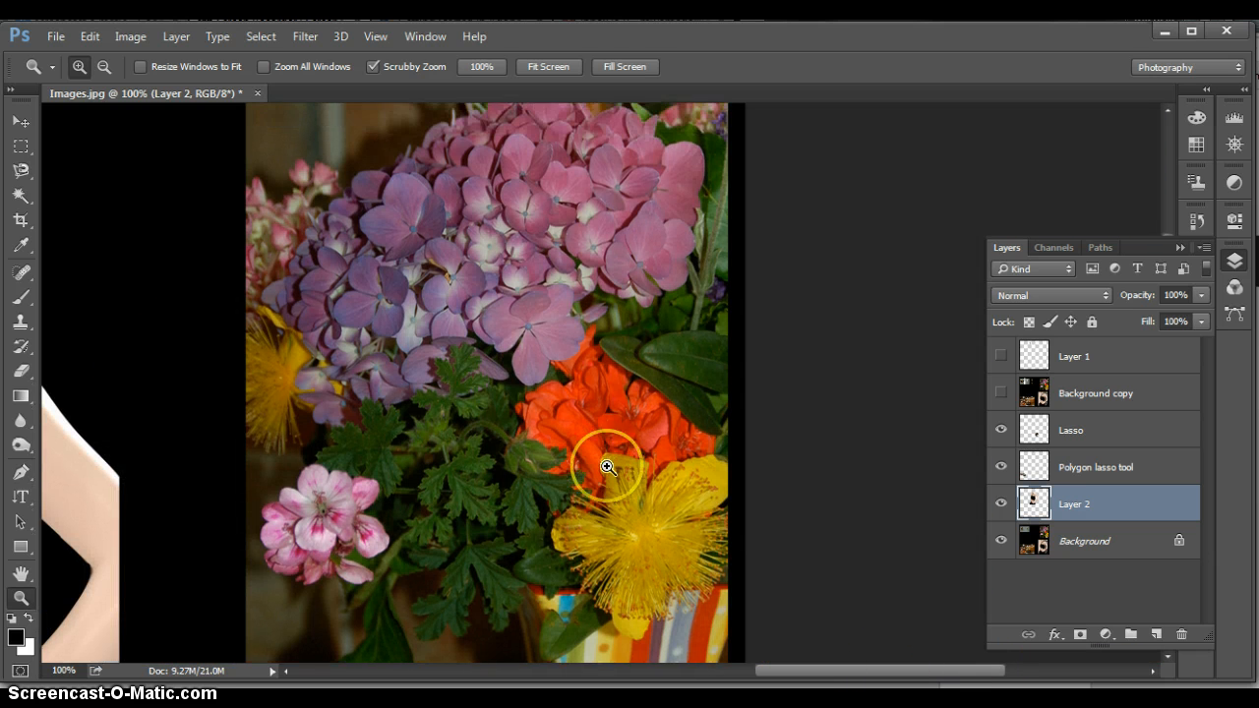
scroll(607, 468, down, 1)
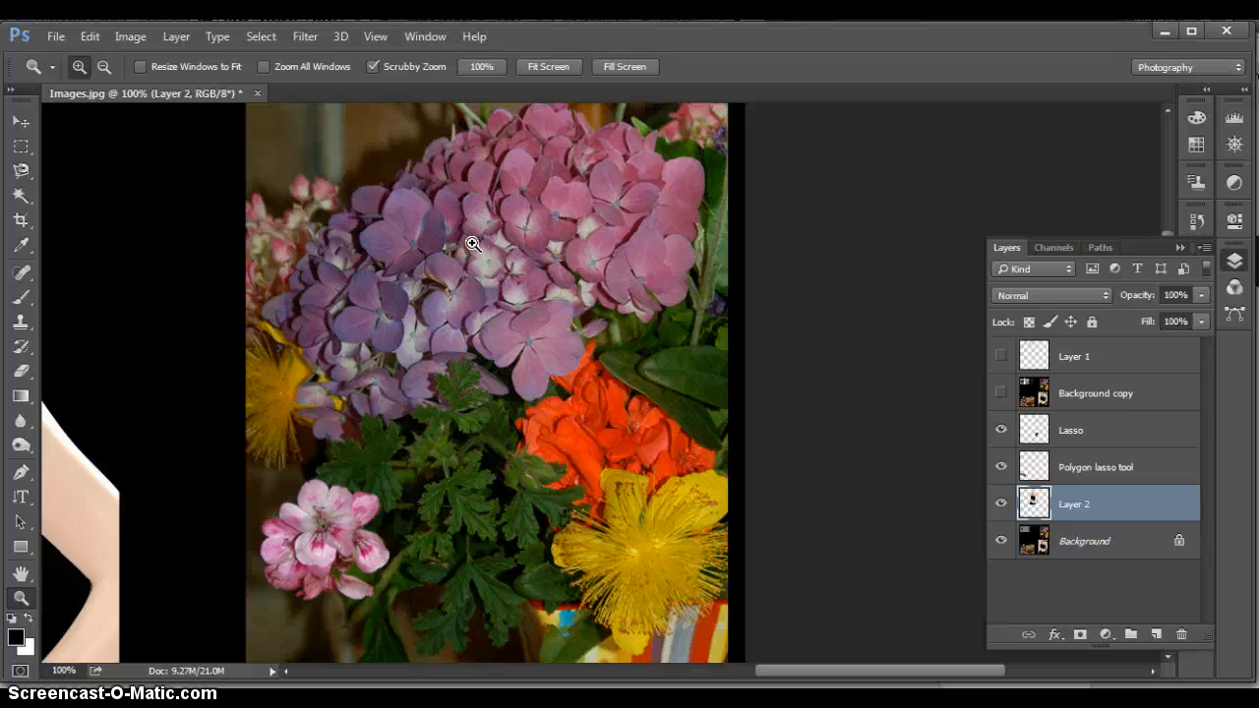
click(16, 199)
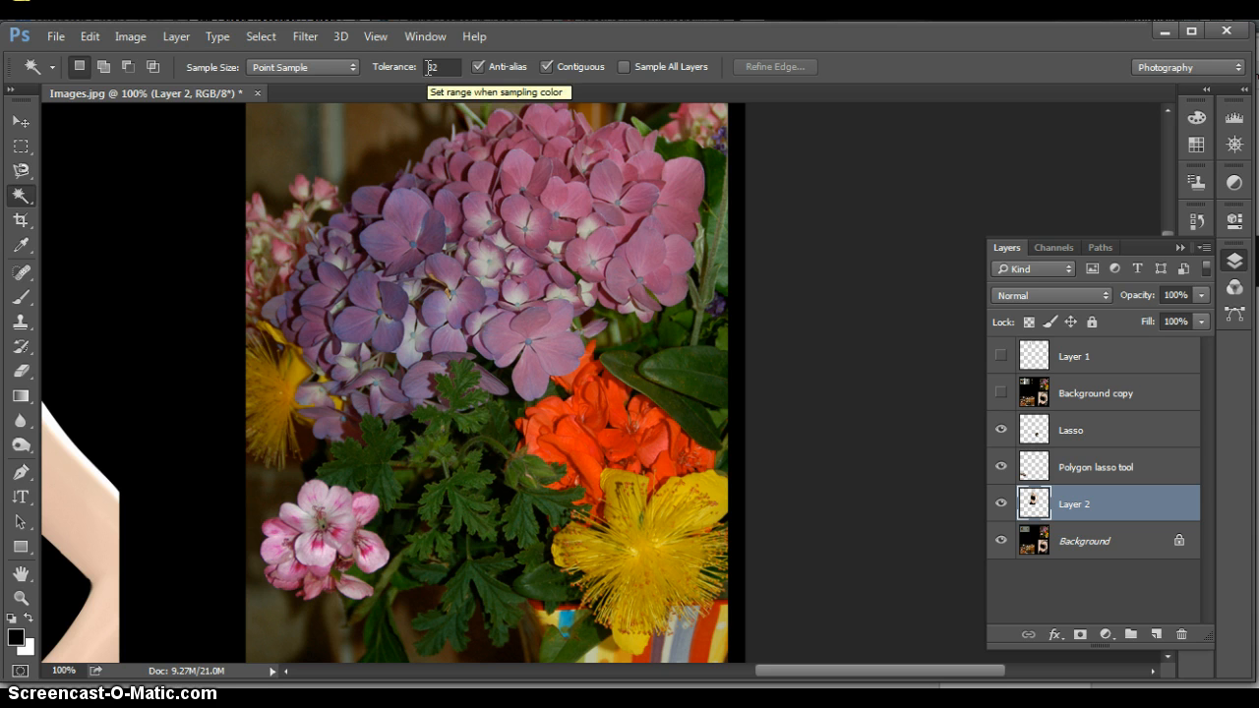
Make the Background layer active, try a Magic Wand selection of the pink hydrangea petals, and deselect it
click(693, 211)
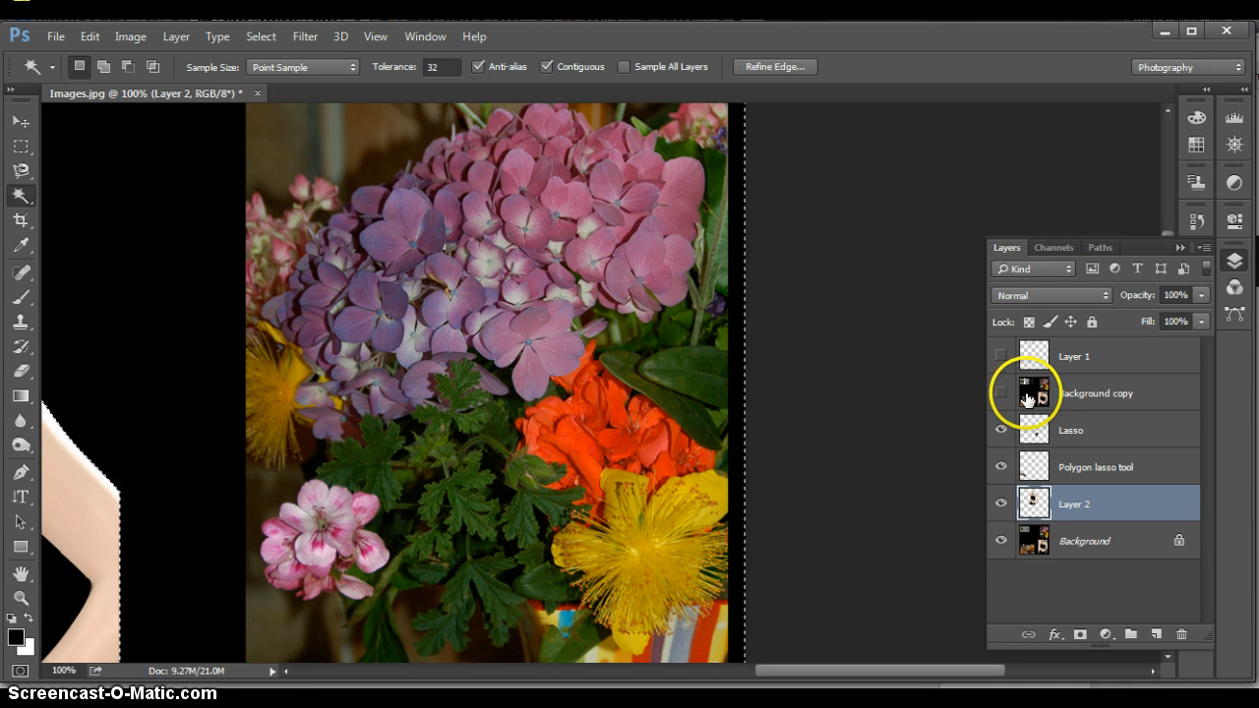
click(874, 482)
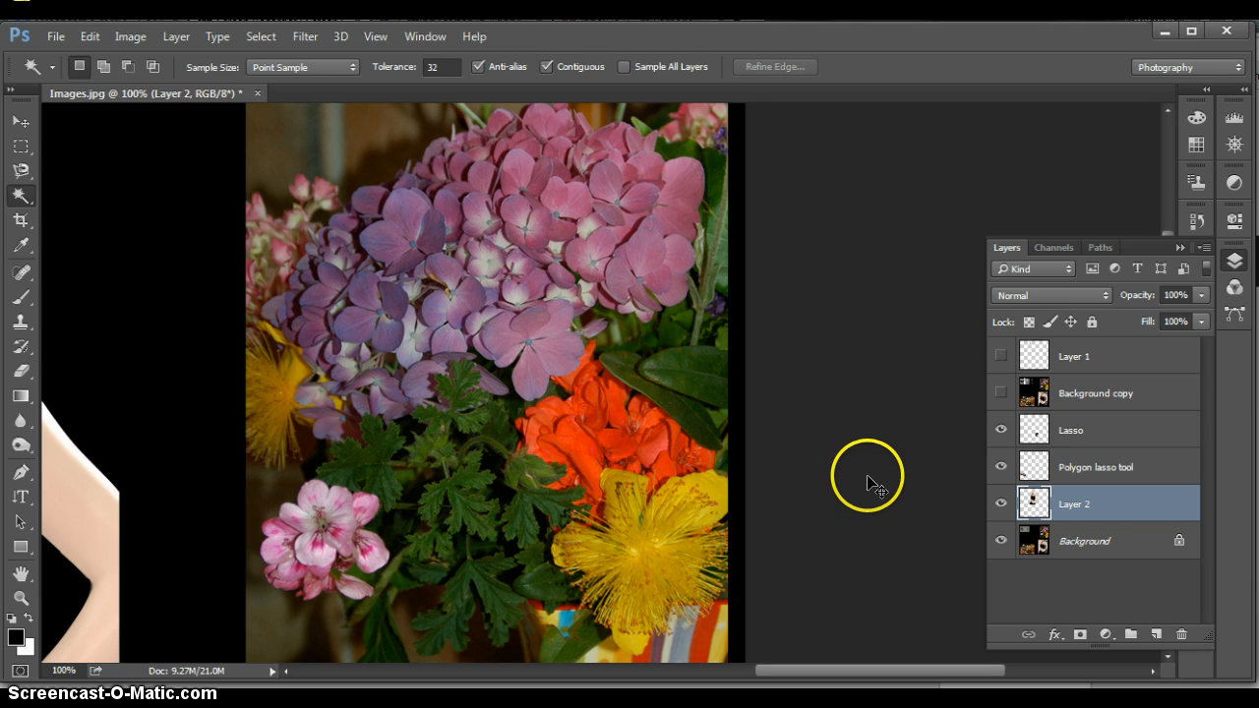
click(1089, 540)
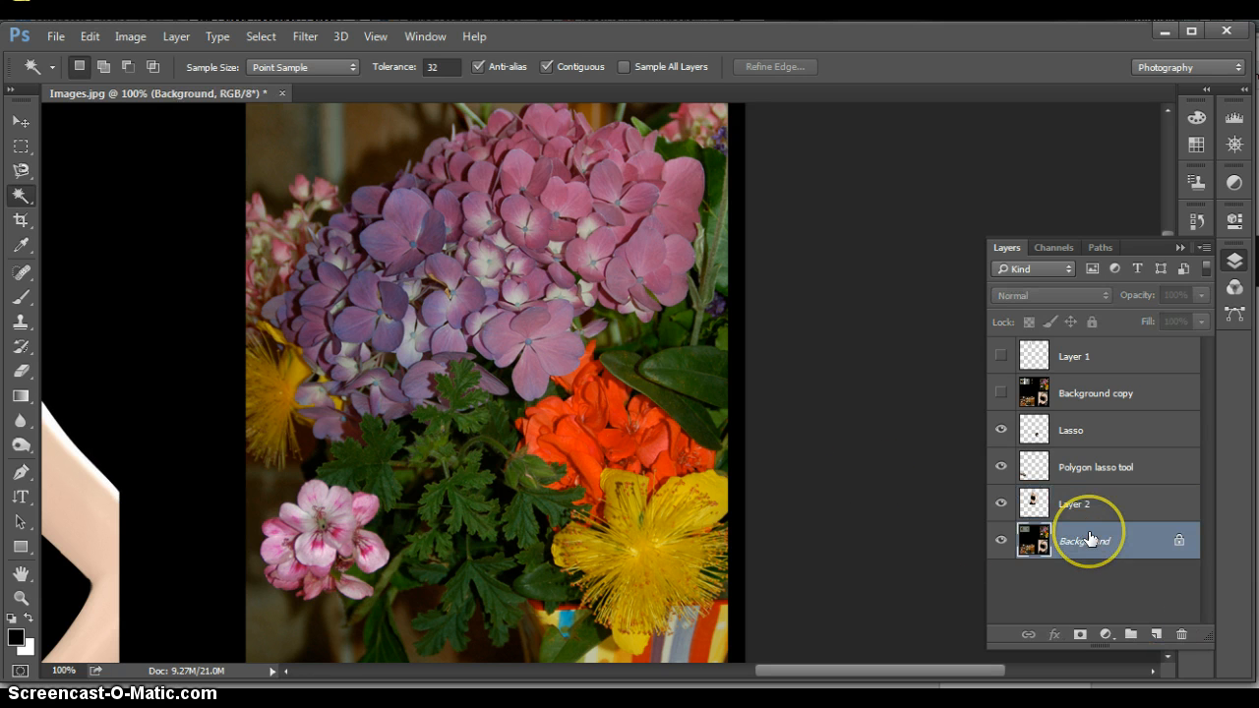
click(685, 176)
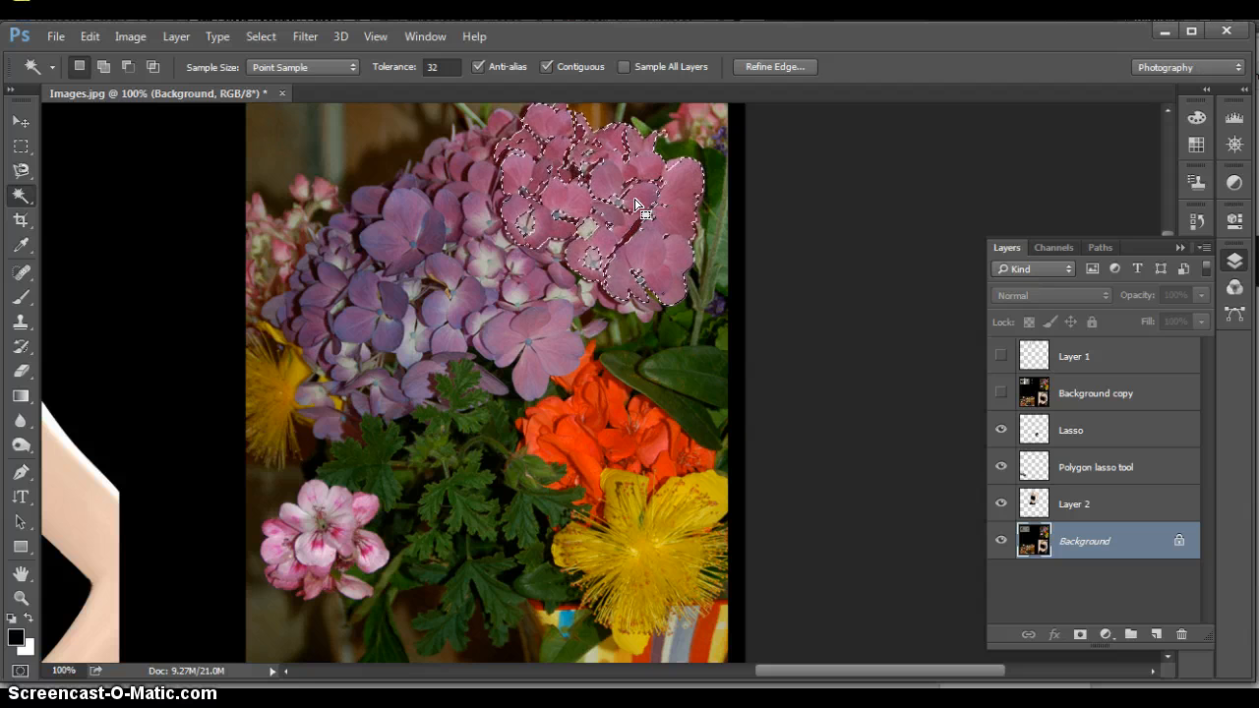
click(281, 163)
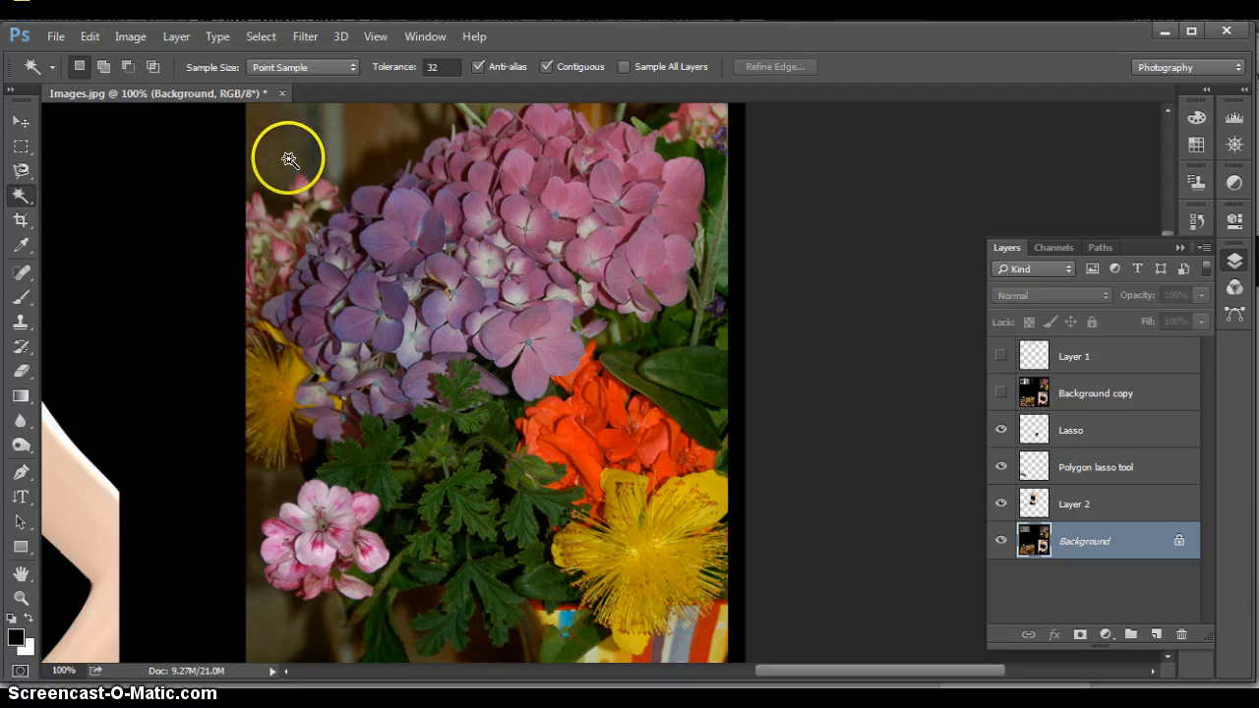
Select the green leaves below the hydrangea with the Magic Wand in Add to selection mode and copy them to a new layer
scroll(285, 161, down, 3)
scroll(288, 159, down, 2)
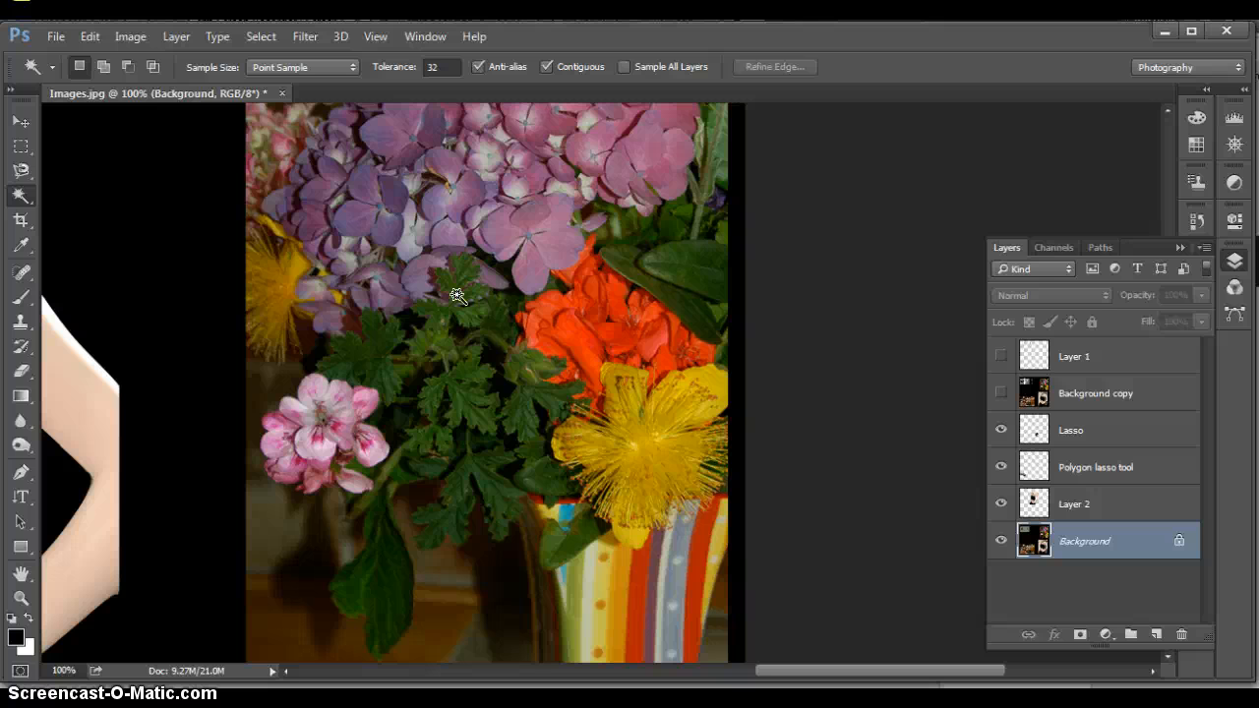
click(375, 350)
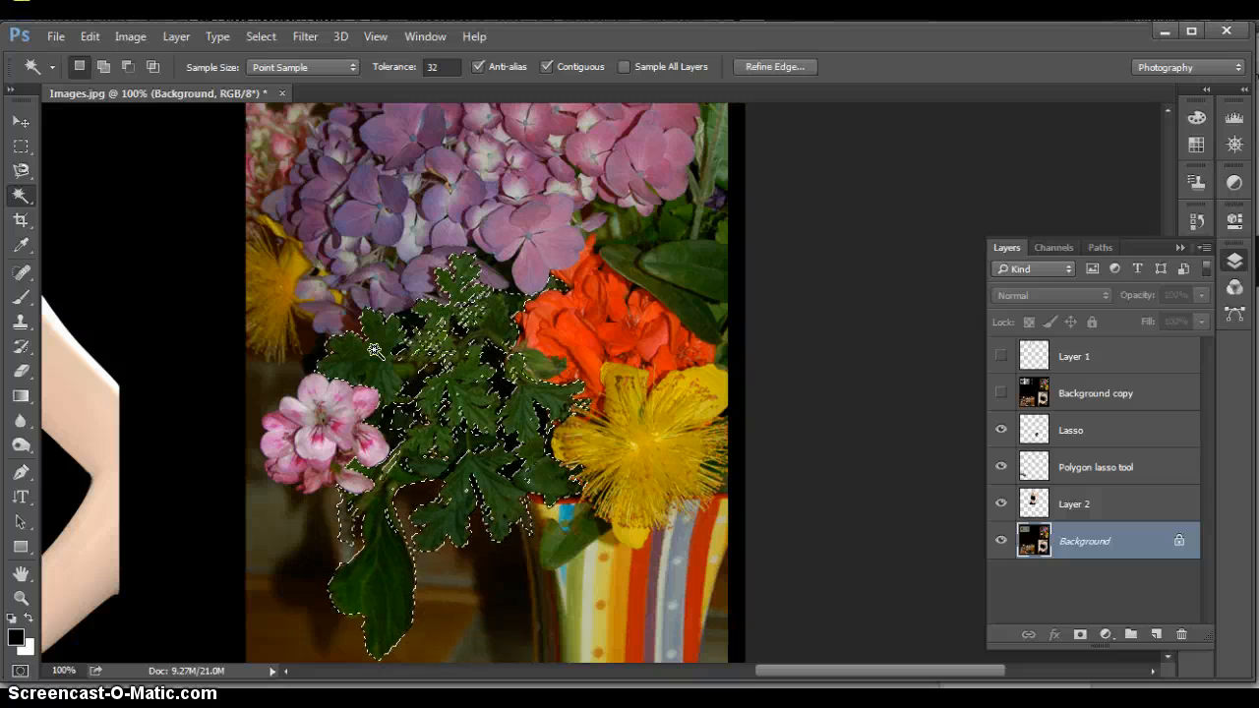
click(101, 66)
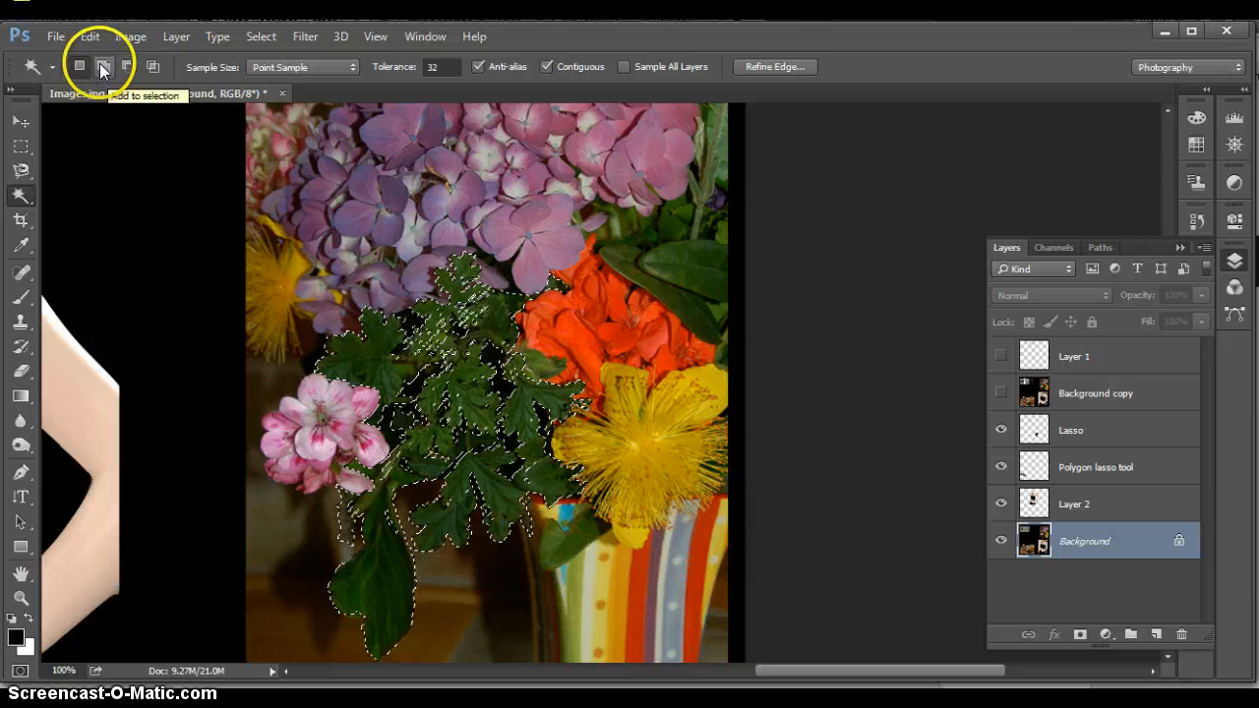
click(350, 476)
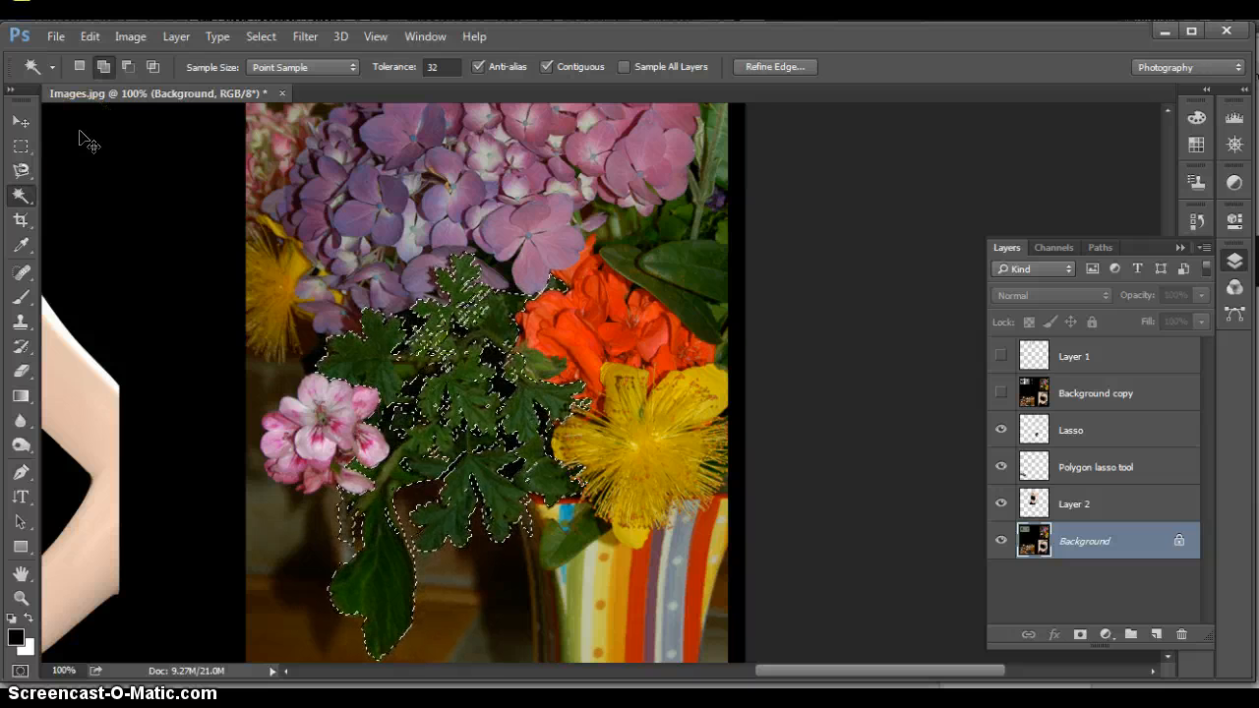
key(ctrl+j)
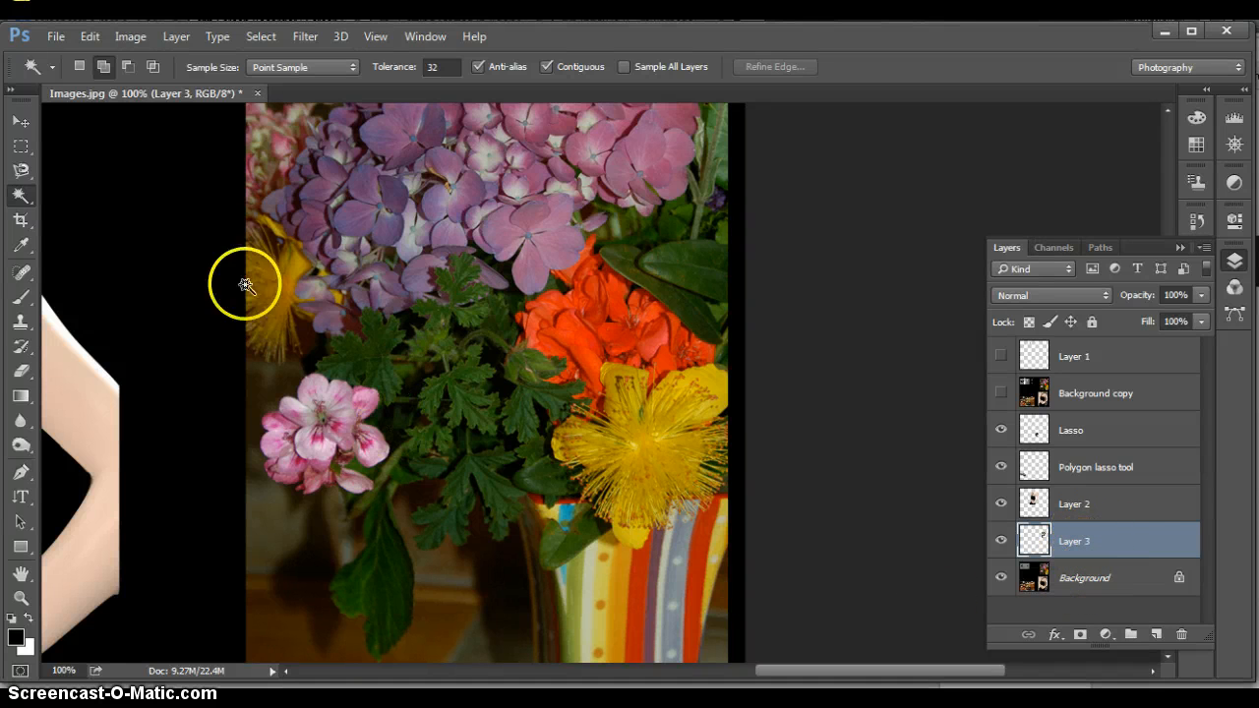
Move the copied leaves onto the black area beside the mannequin's arm, and check the cutout by briefly hiding the Background layer
click(17, 119)
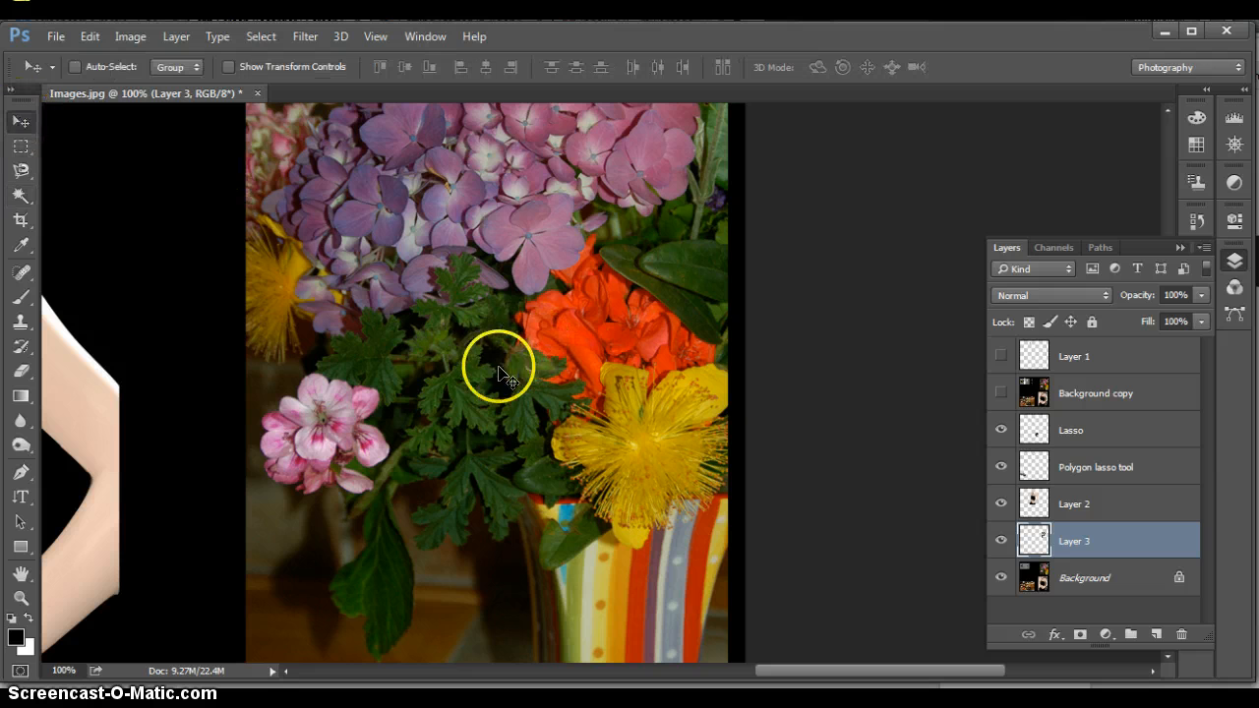
drag(468, 373, 148, 219)
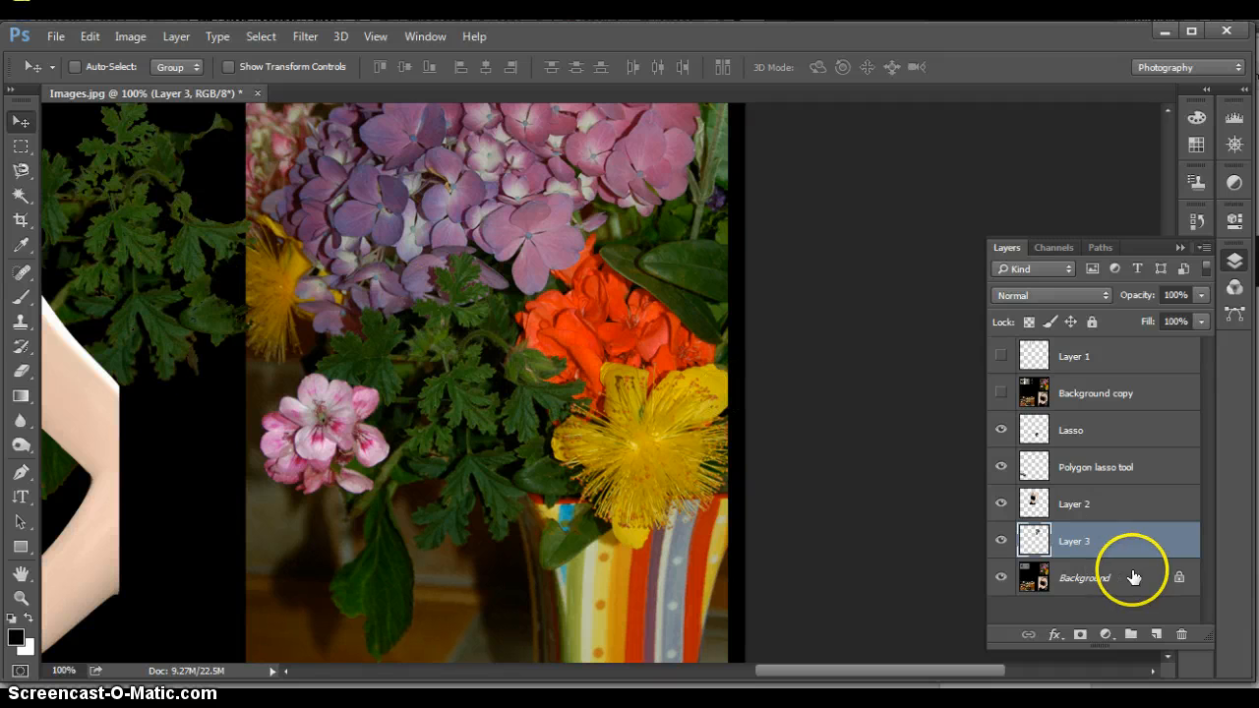
click(1002, 579)
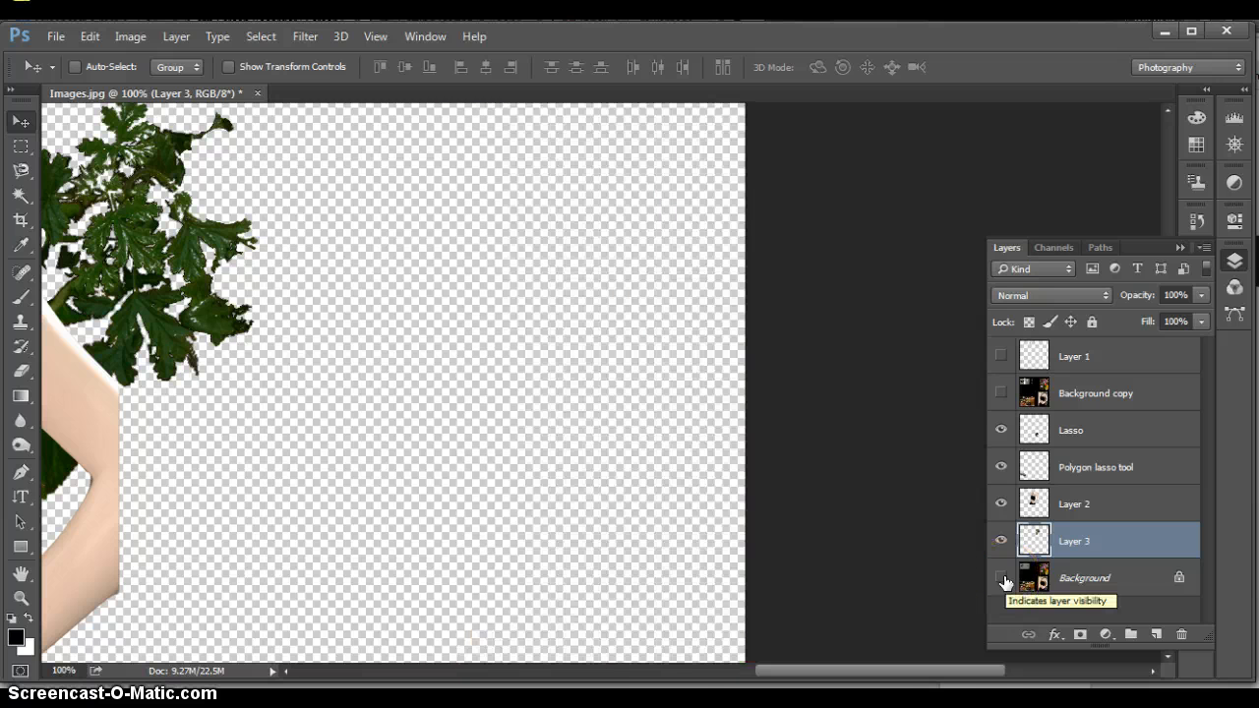
click(1001, 578)
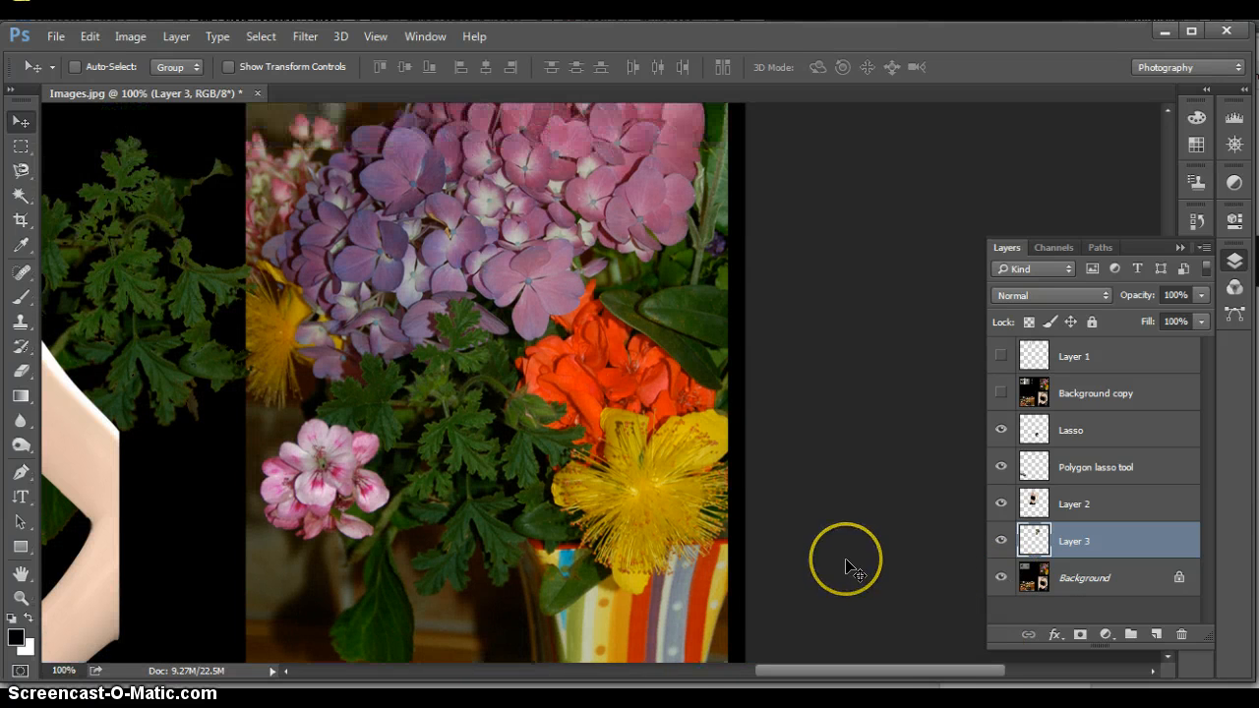
Return to the Magic Wand tool, clear the selection made on Layer 3, and make the Background layer active
scroll(846, 568, up, 4)
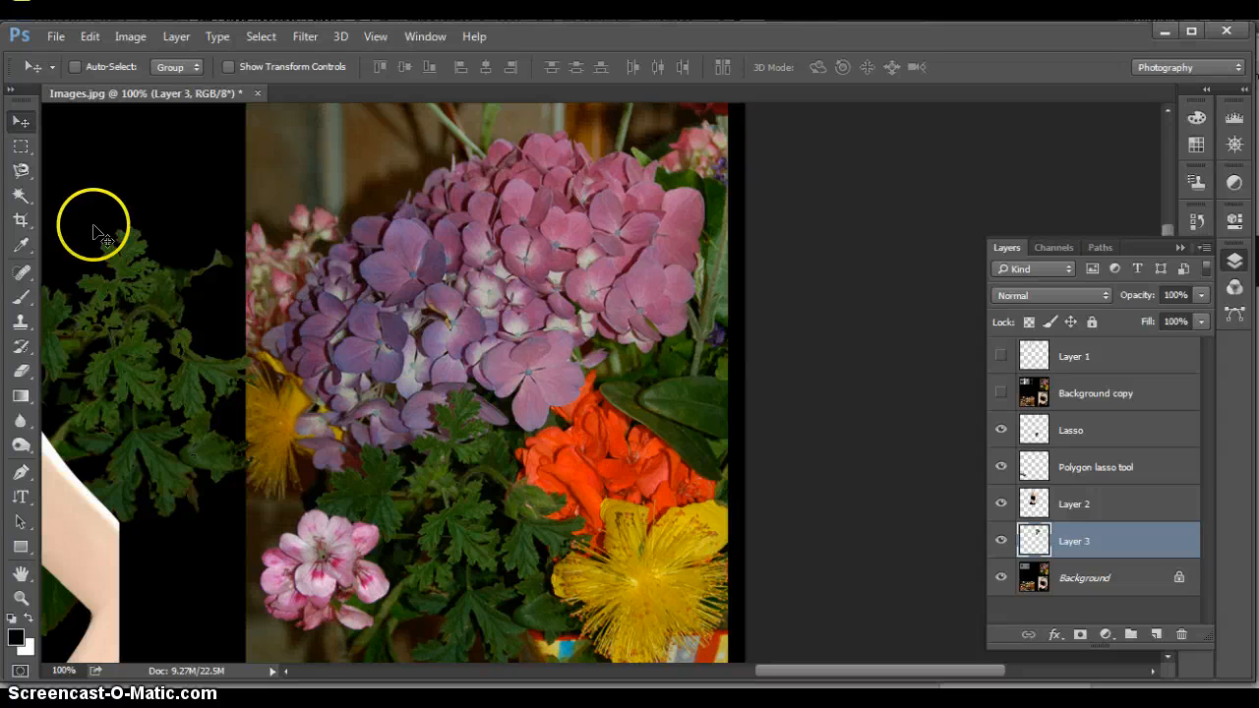
click(24, 195)
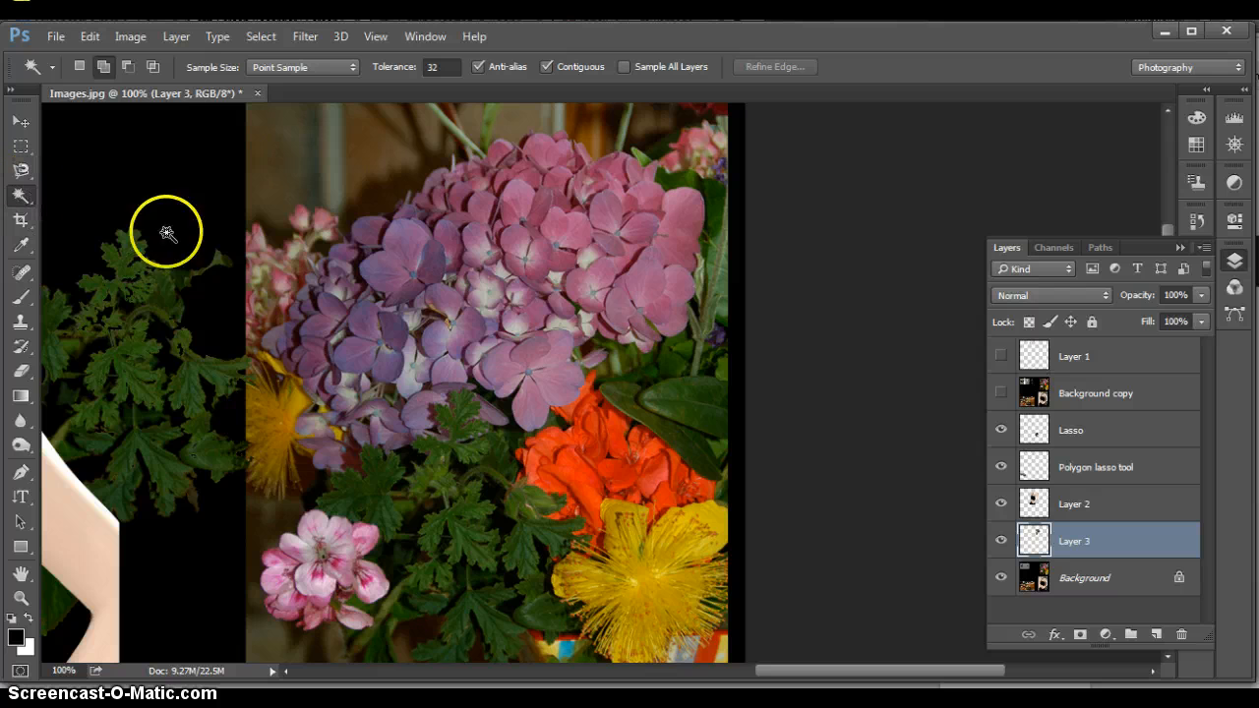
click(605, 364)
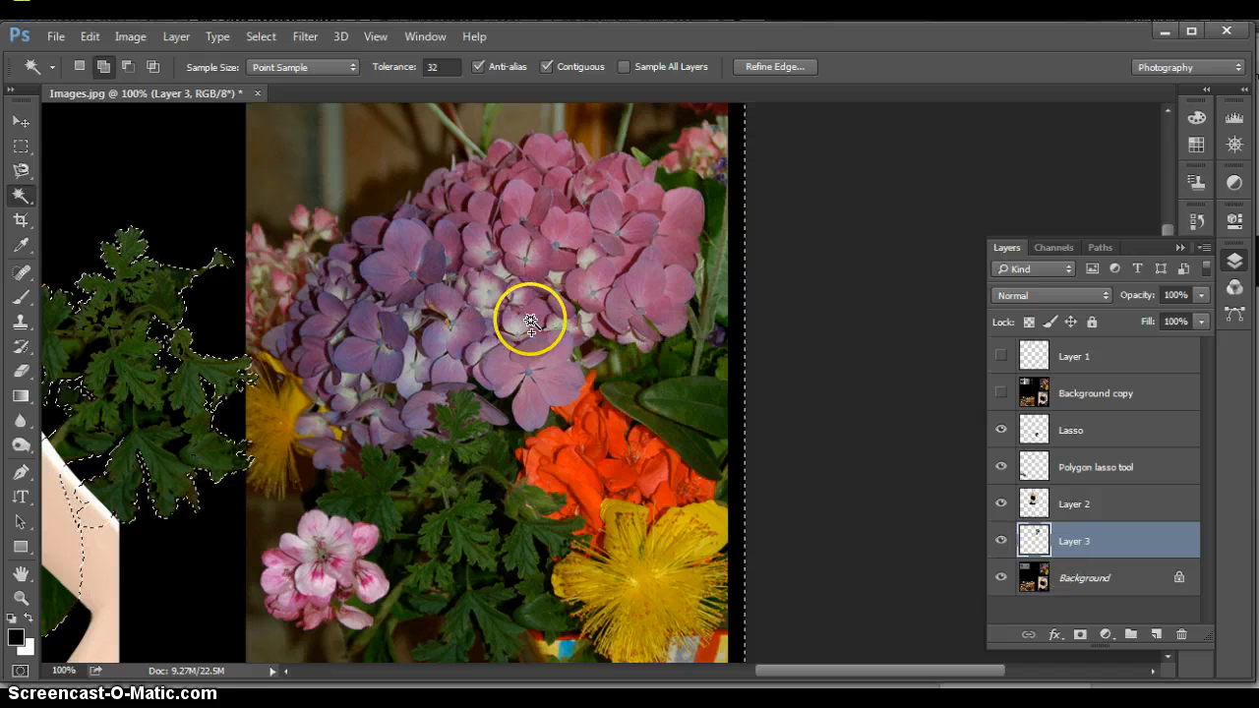
click(839, 455)
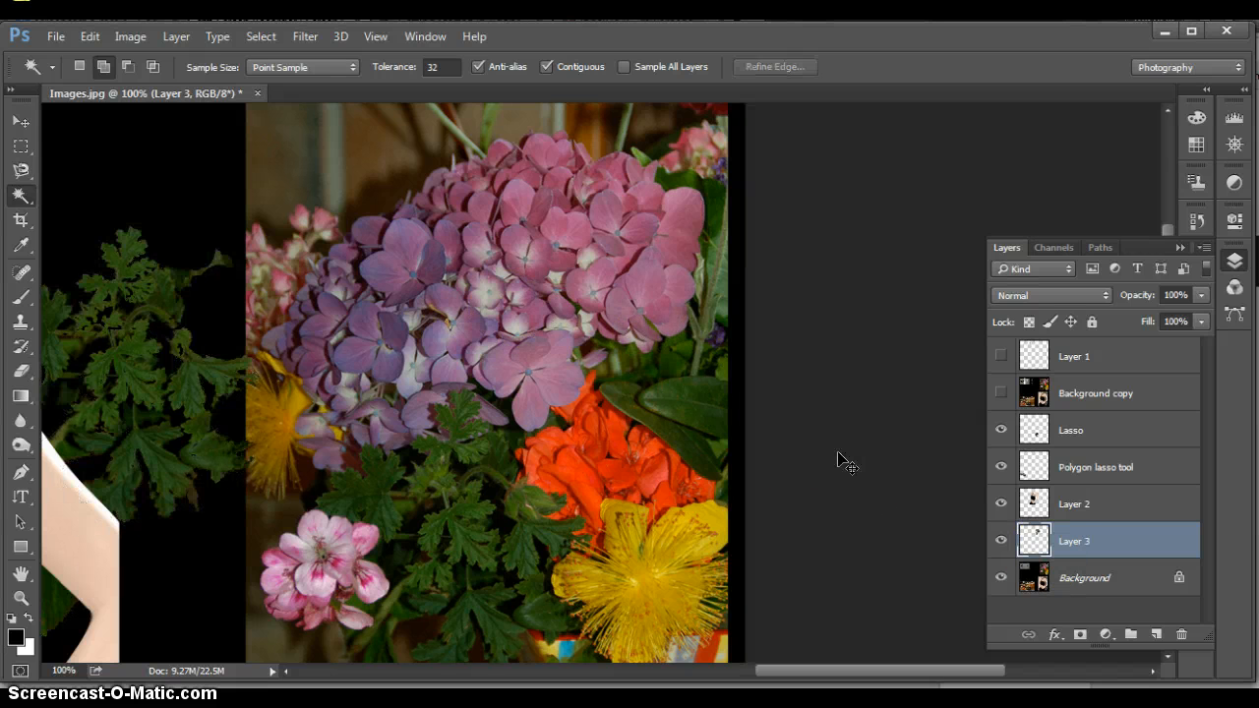
click(1132, 578)
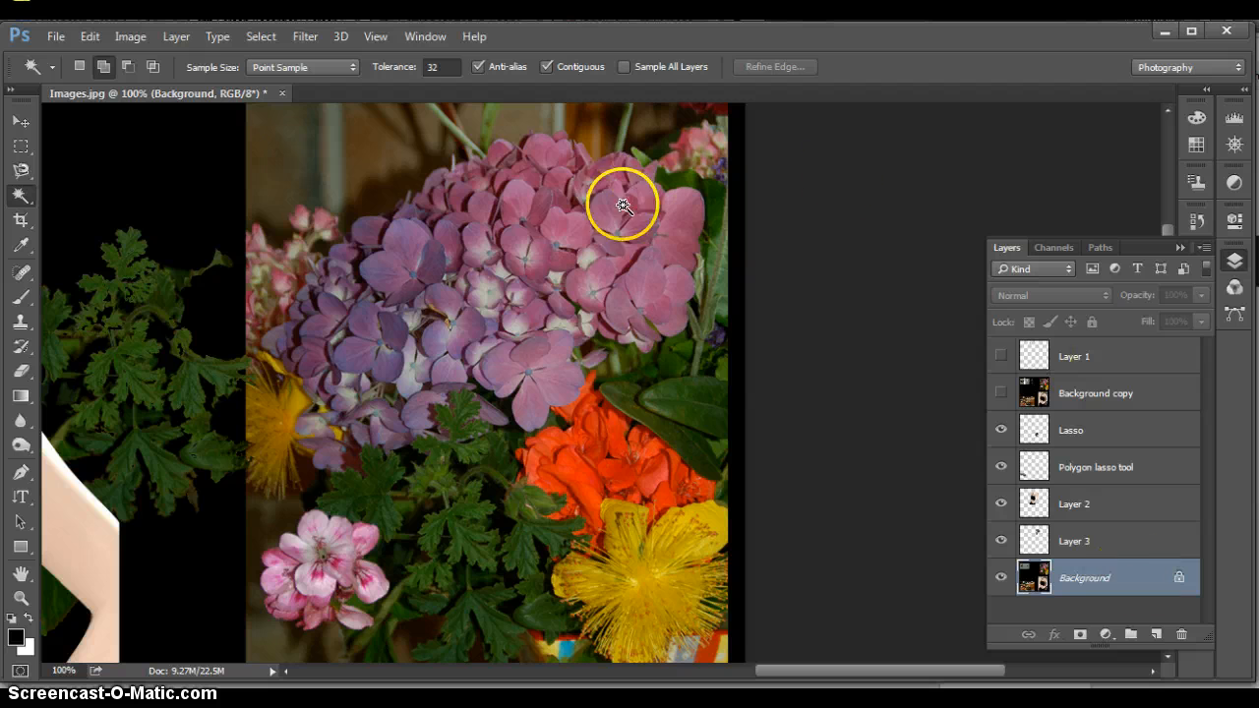
Build up a Magic Wand selection of the hydrangea's pink petals by adding neighbouring petals one area at a time
click(557, 224)
click(537, 216)
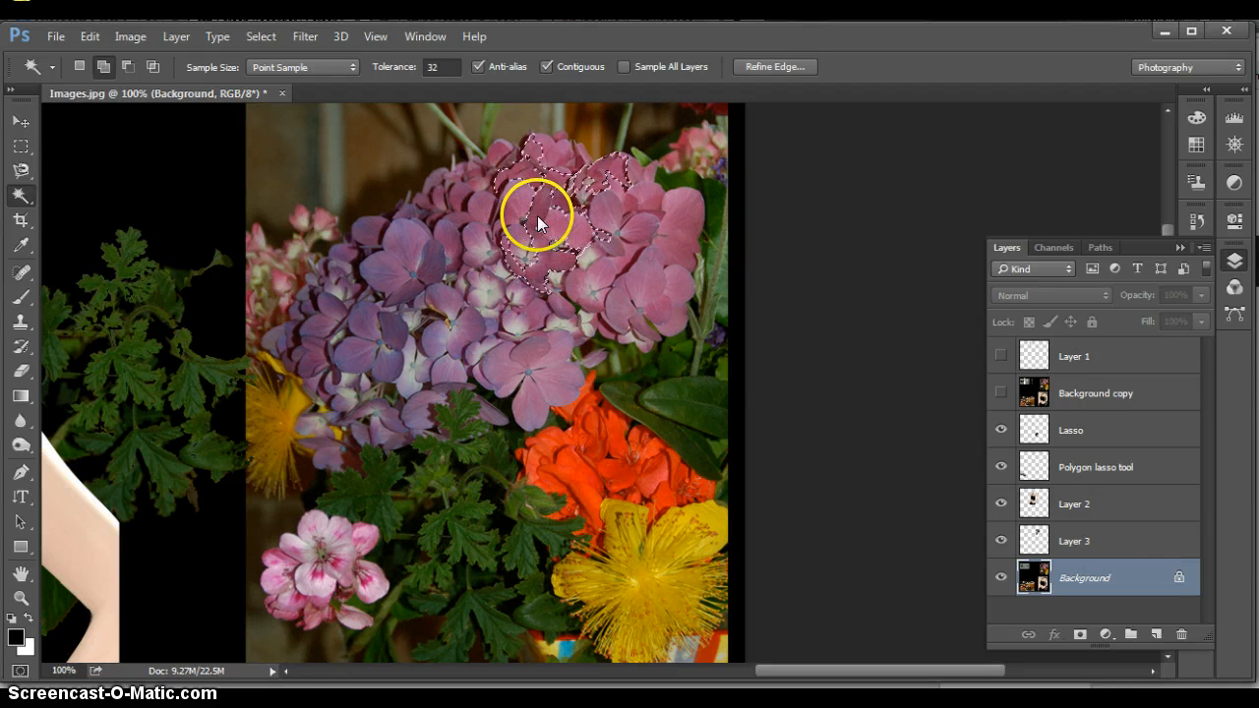
click(656, 247)
click(596, 213)
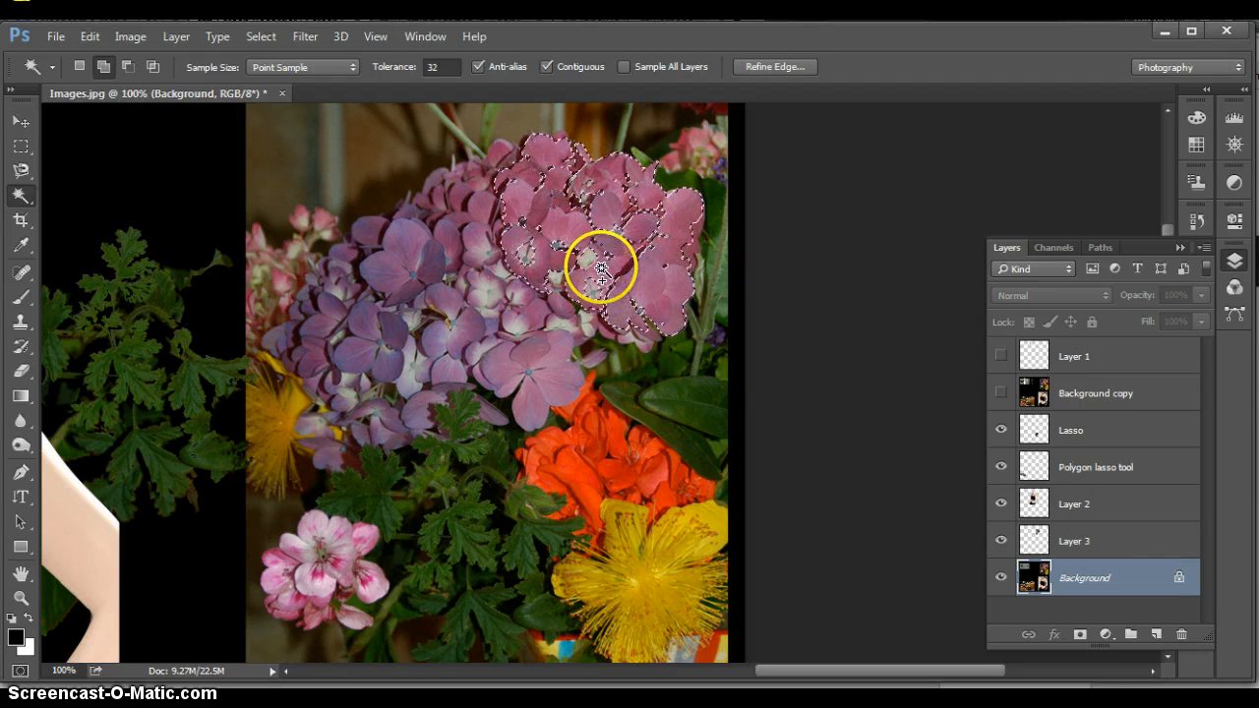
click(529, 236)
click(595, 260)
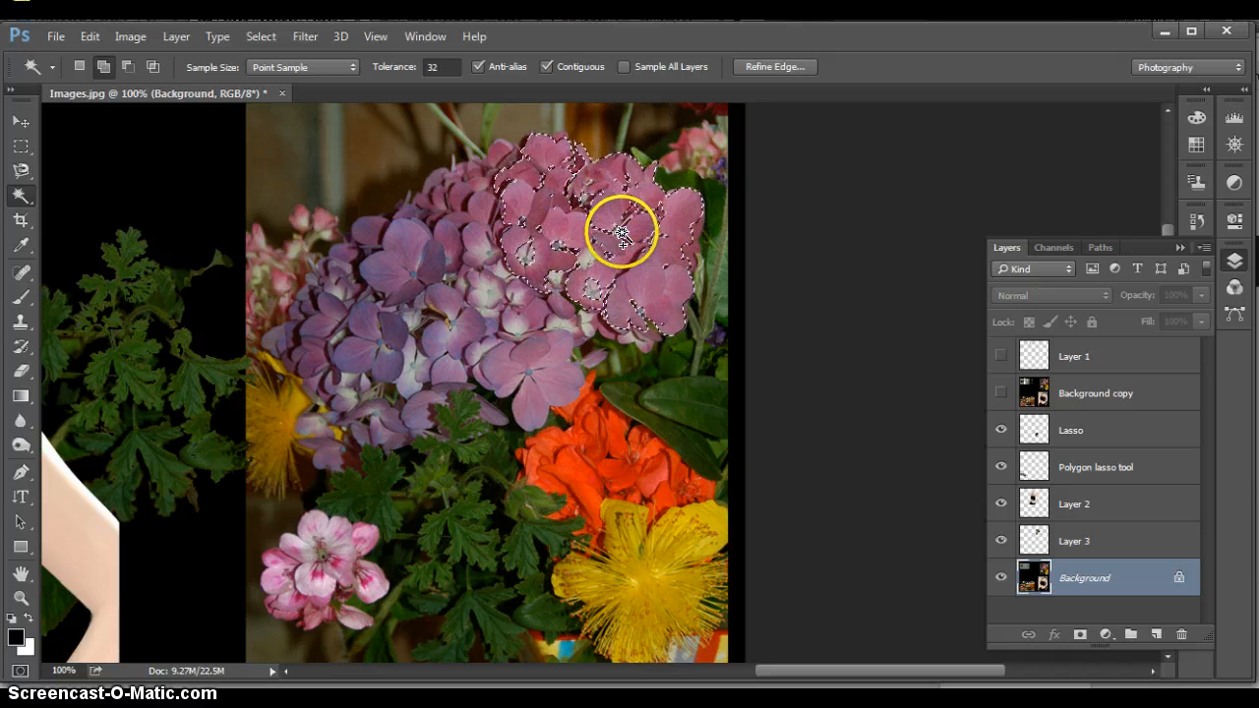
click(595, 292)
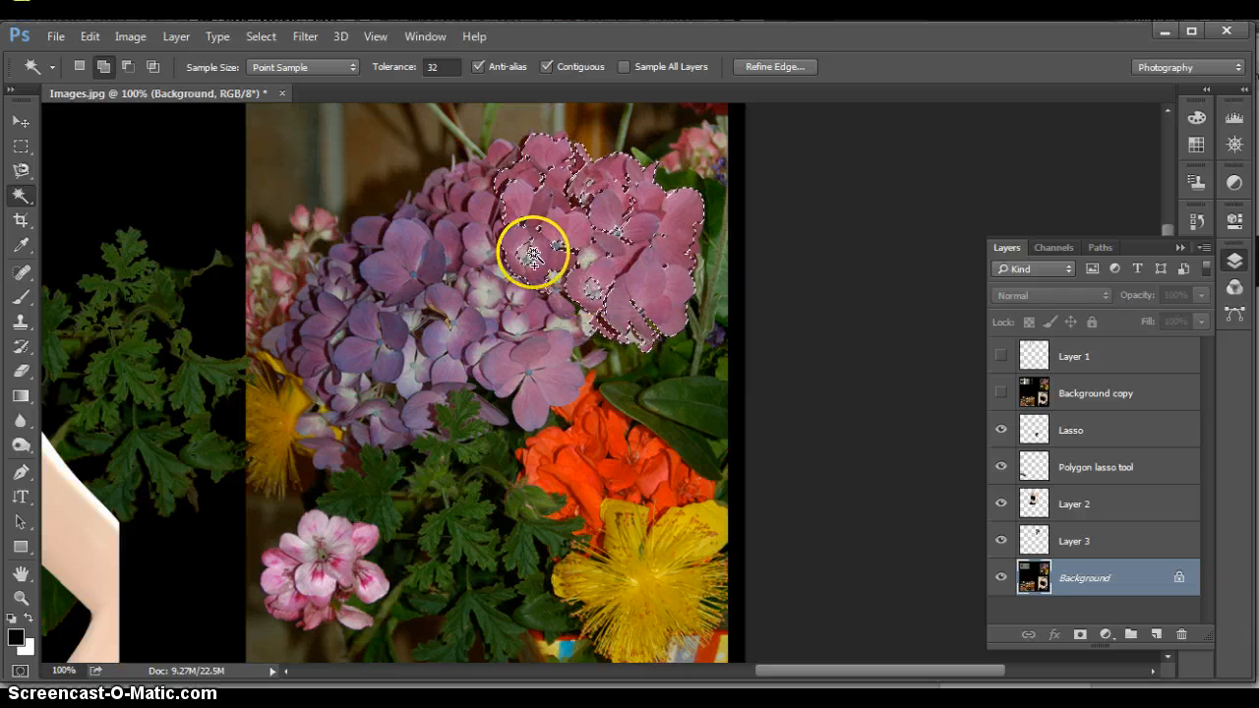
click(483, 206)
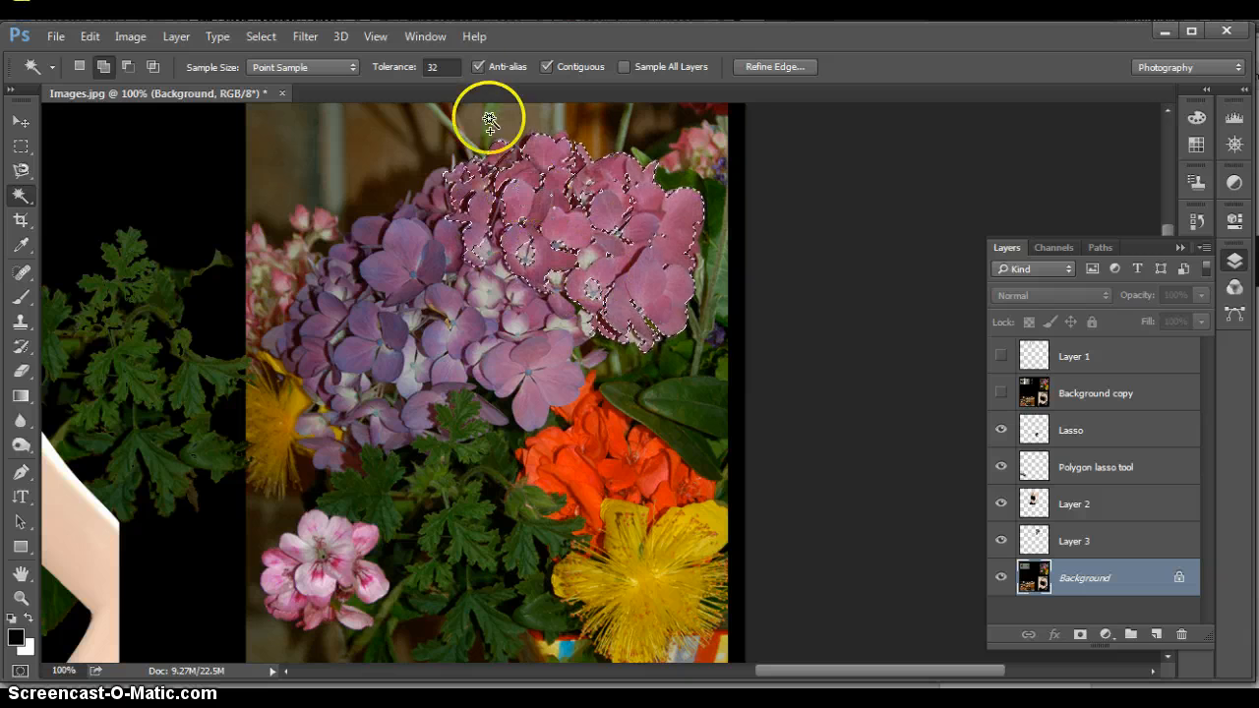
Set the Magic Wand tolerance to 45 and extend the selection across the hydrangea's purple petals
click(433, 66)
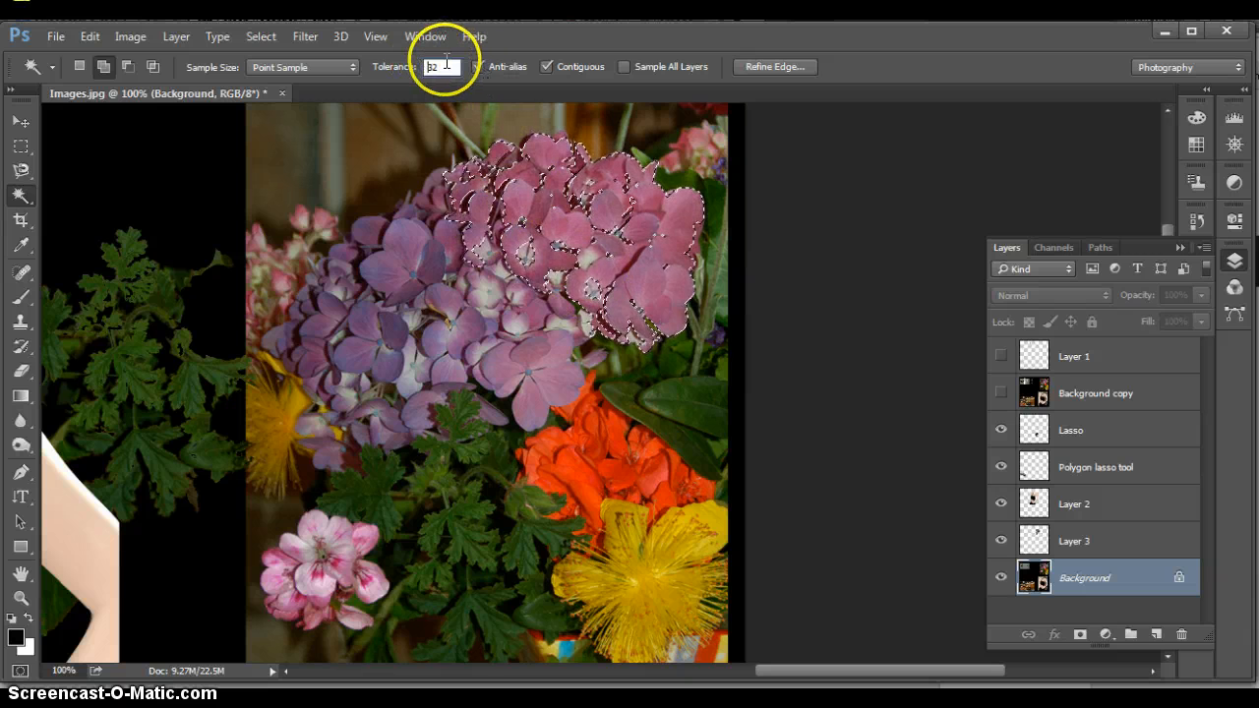
drag(442, 64, 425, 65)
click(425, 65)
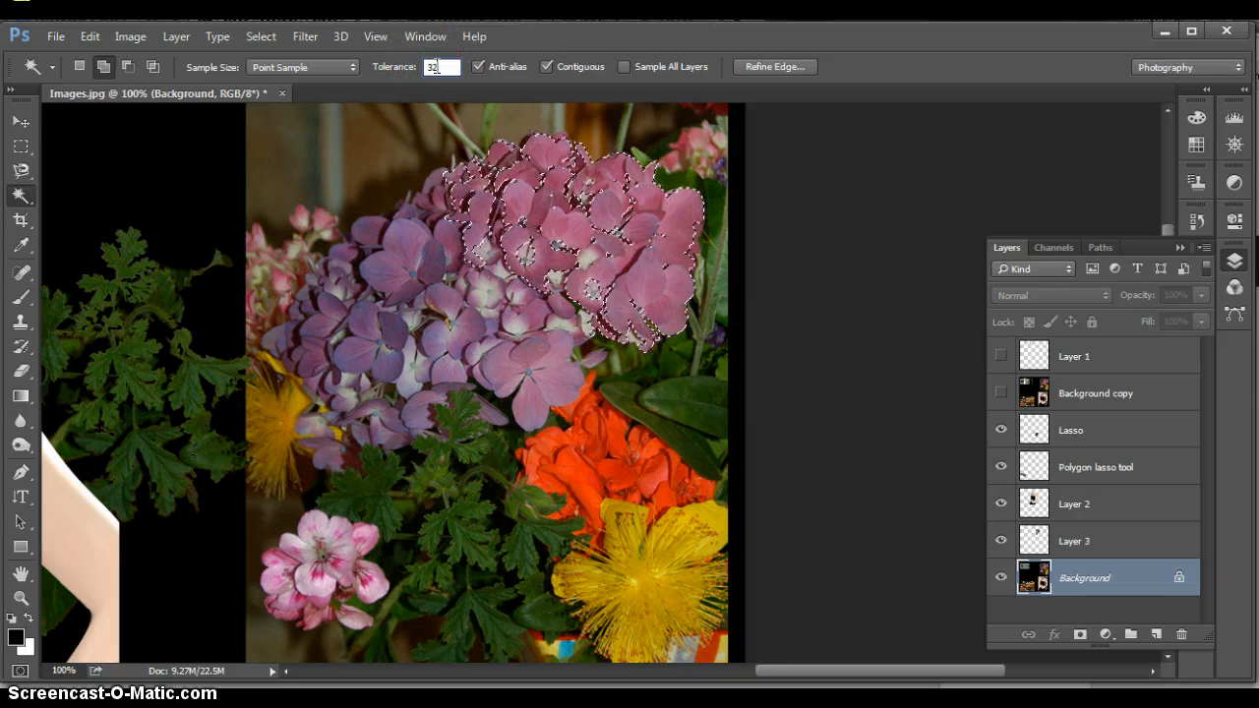
double_click(442, 67)
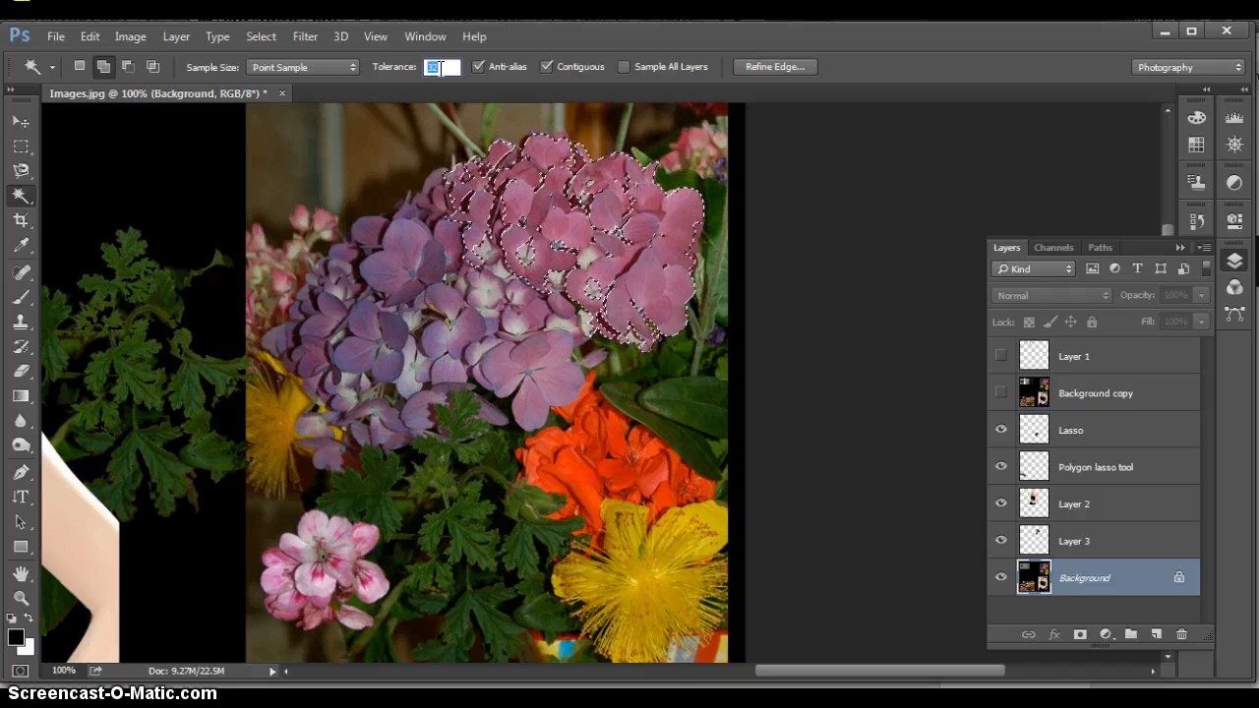
click(448, 212)
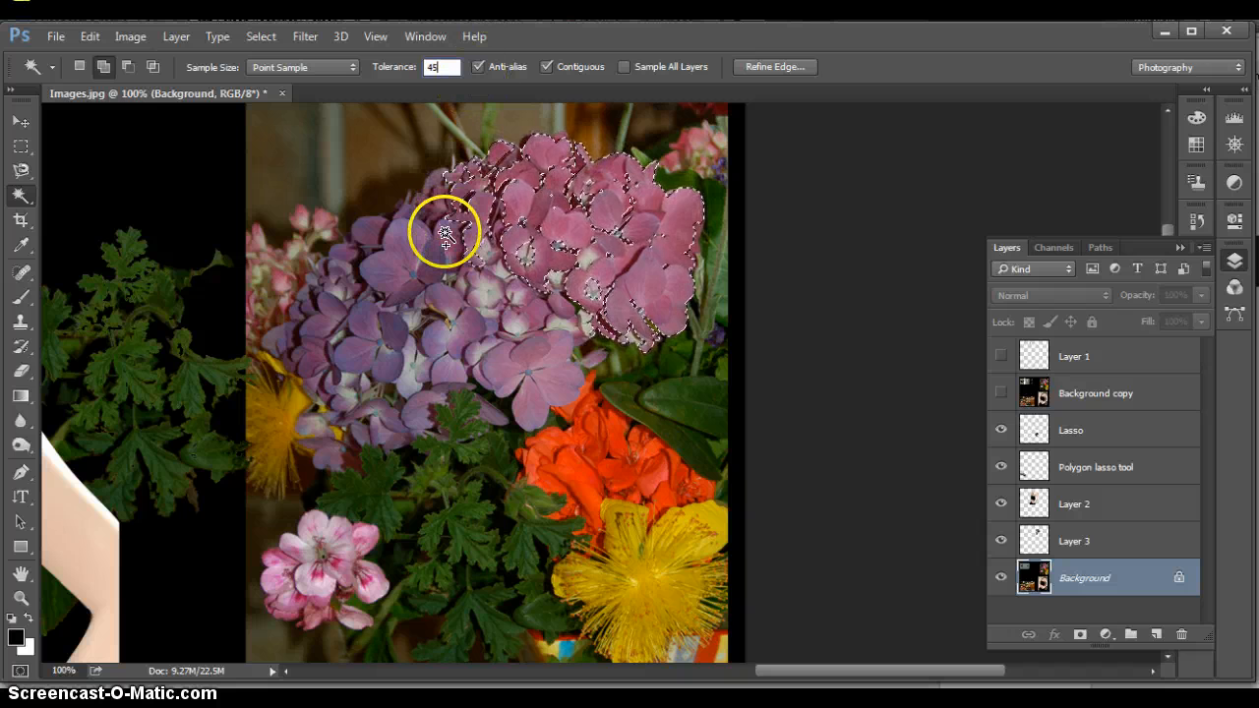
click(446, 233)
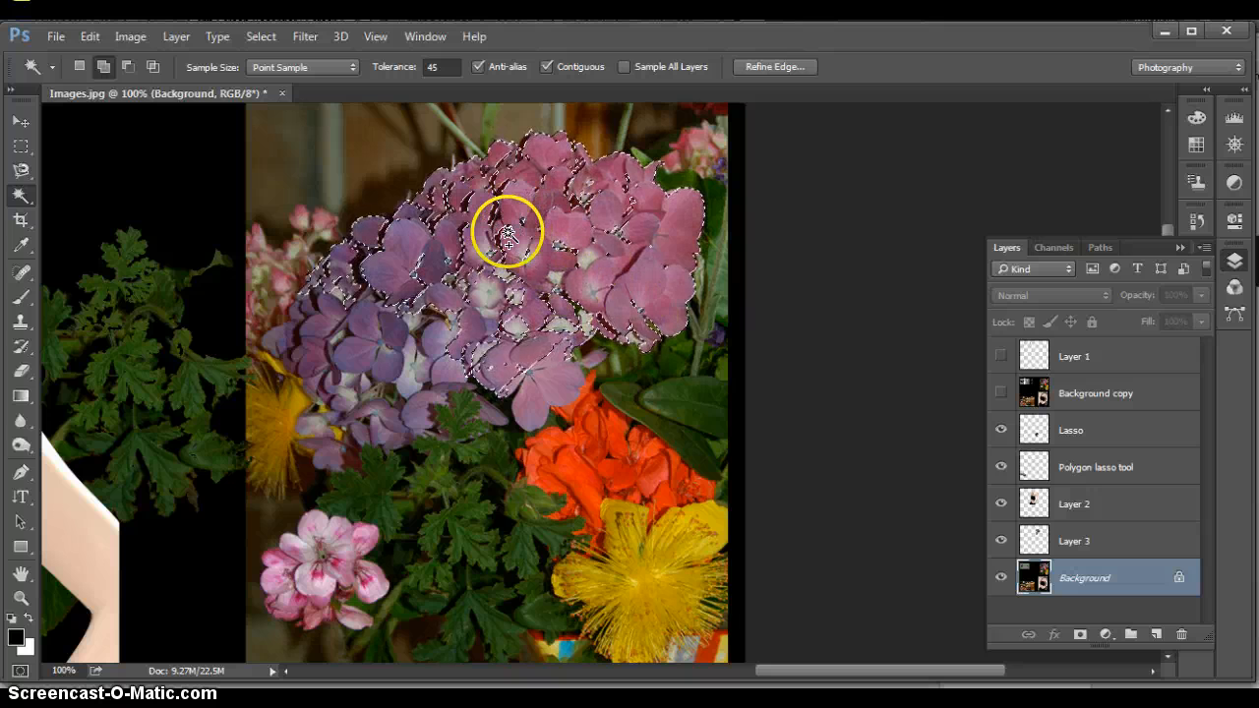
click(431, 325)
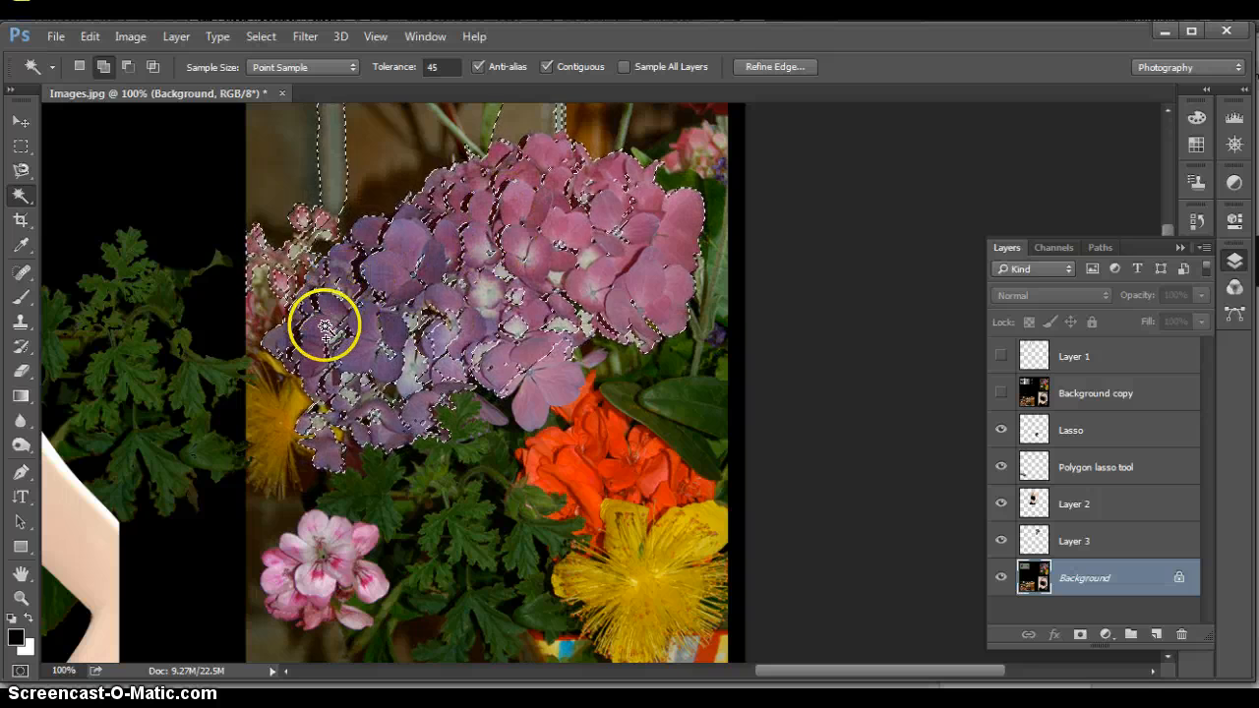
Extend the Magic Wand selection over the hydrangea's remaining purple petals and subtract the stray background areas above the flower
click(301, 251)
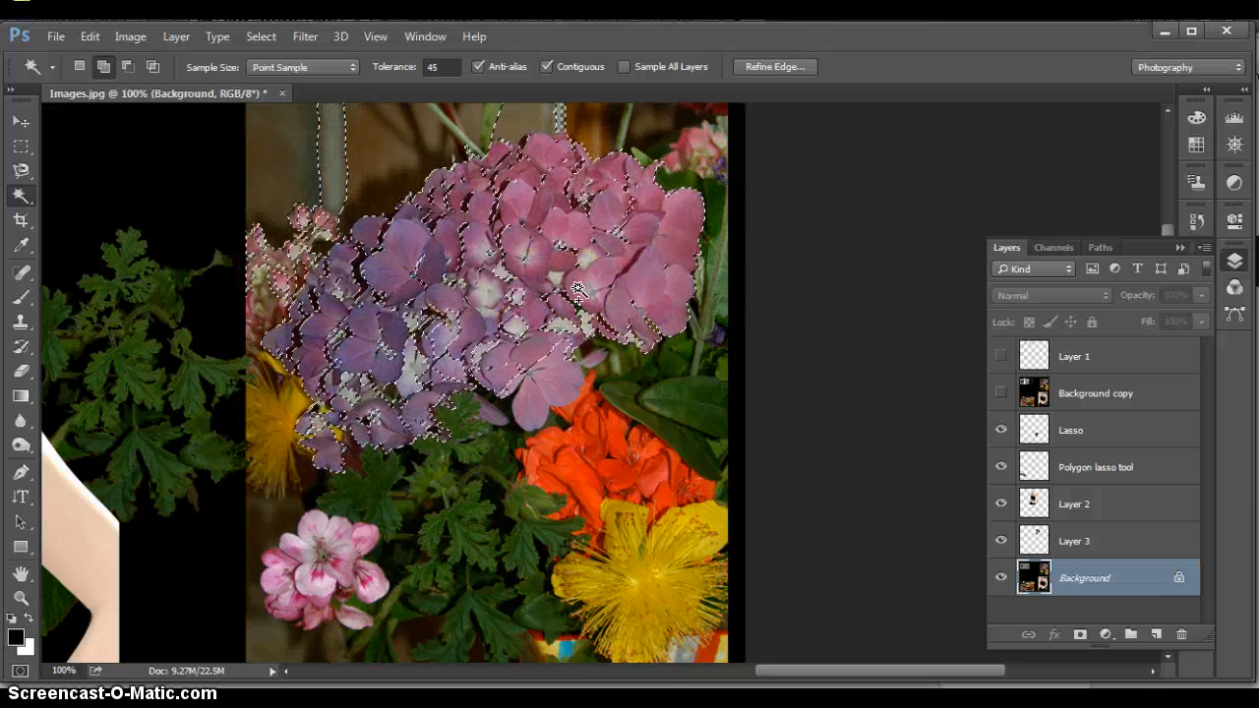
click(127, 66)
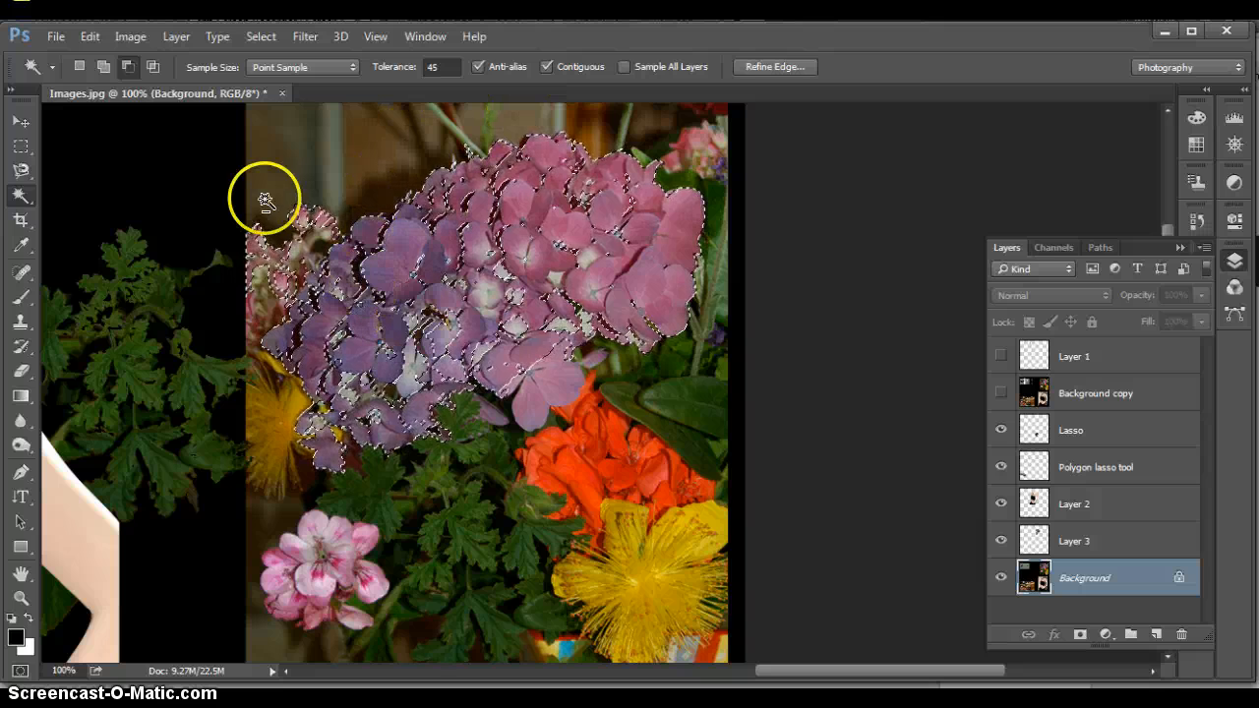
click(103, 66)
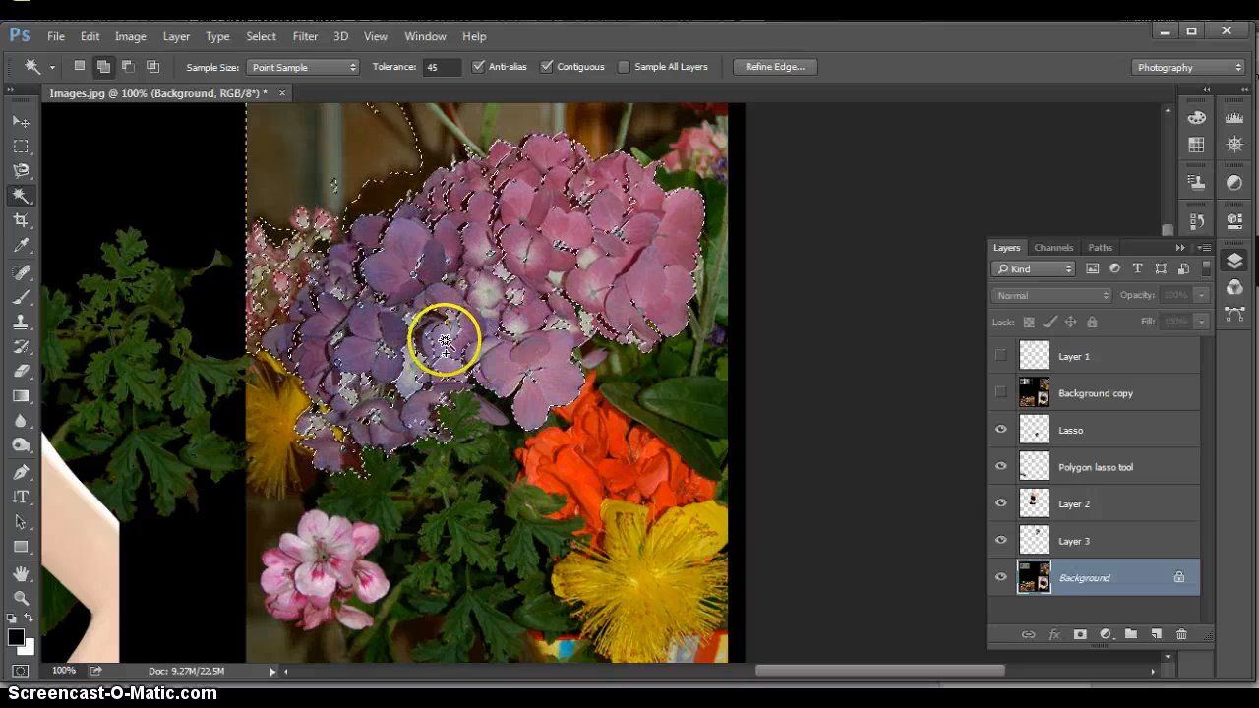
click(126, 67)
click(324, 169)
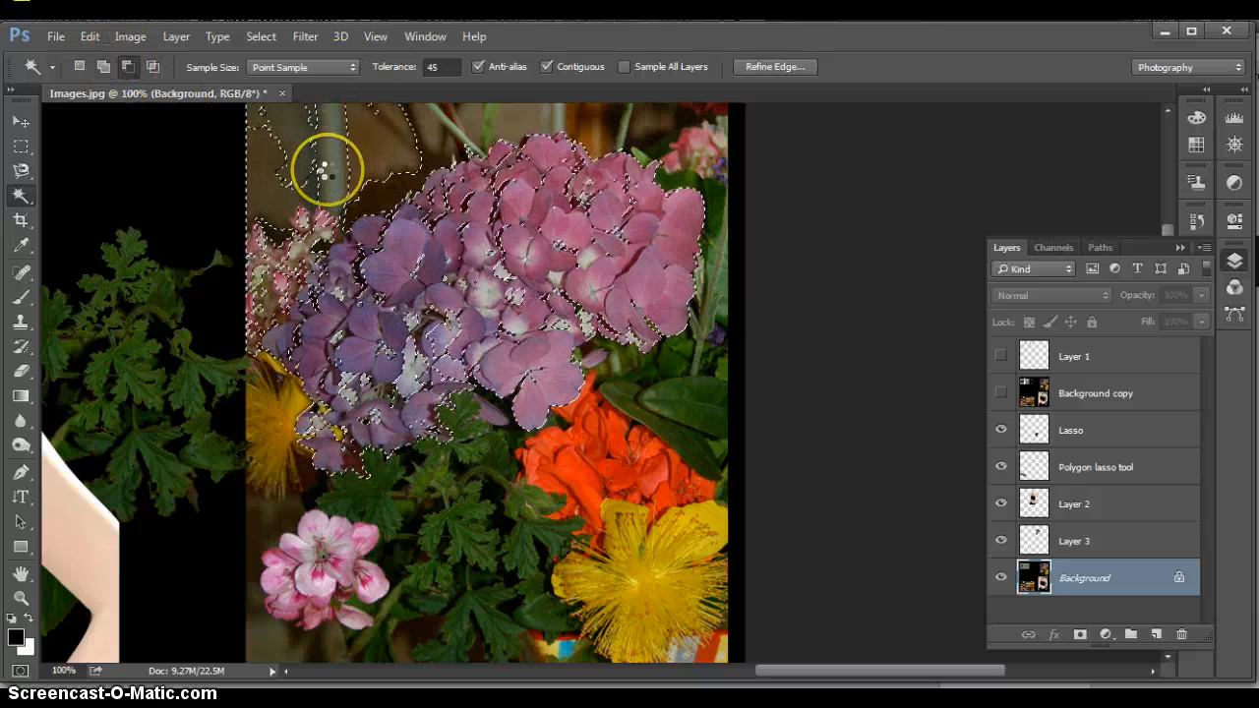
click(375, 154)
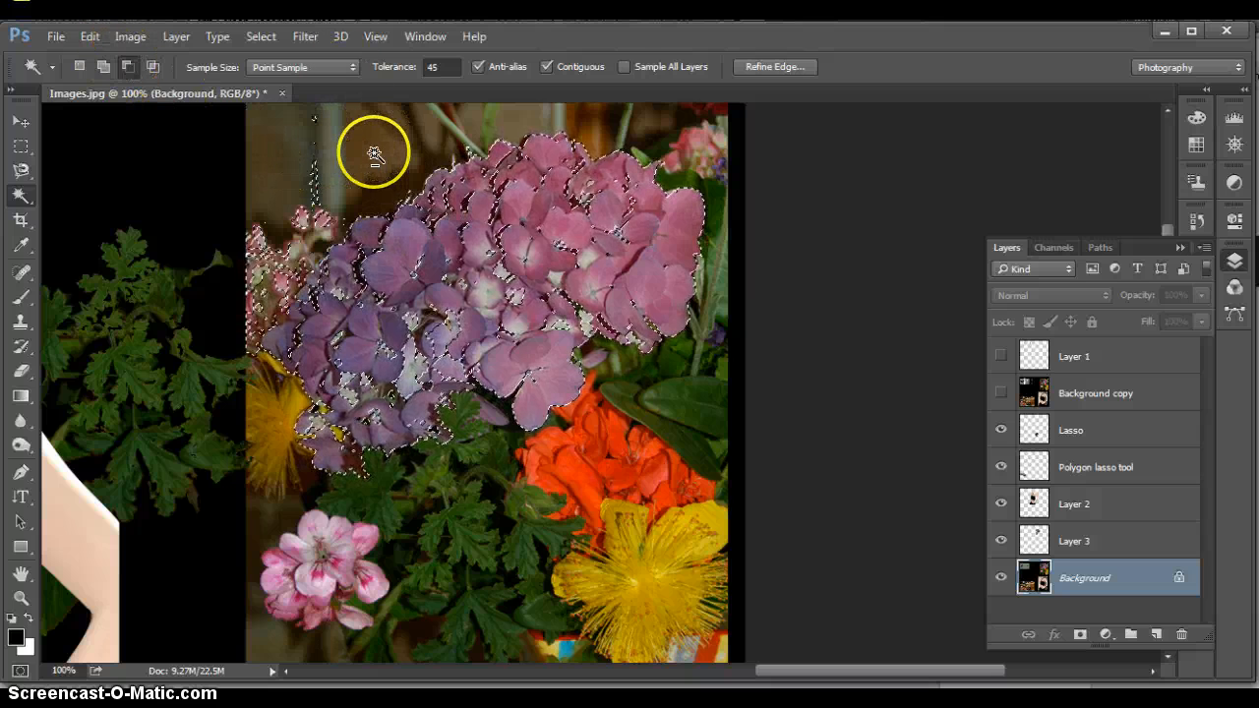
click(314, 182)
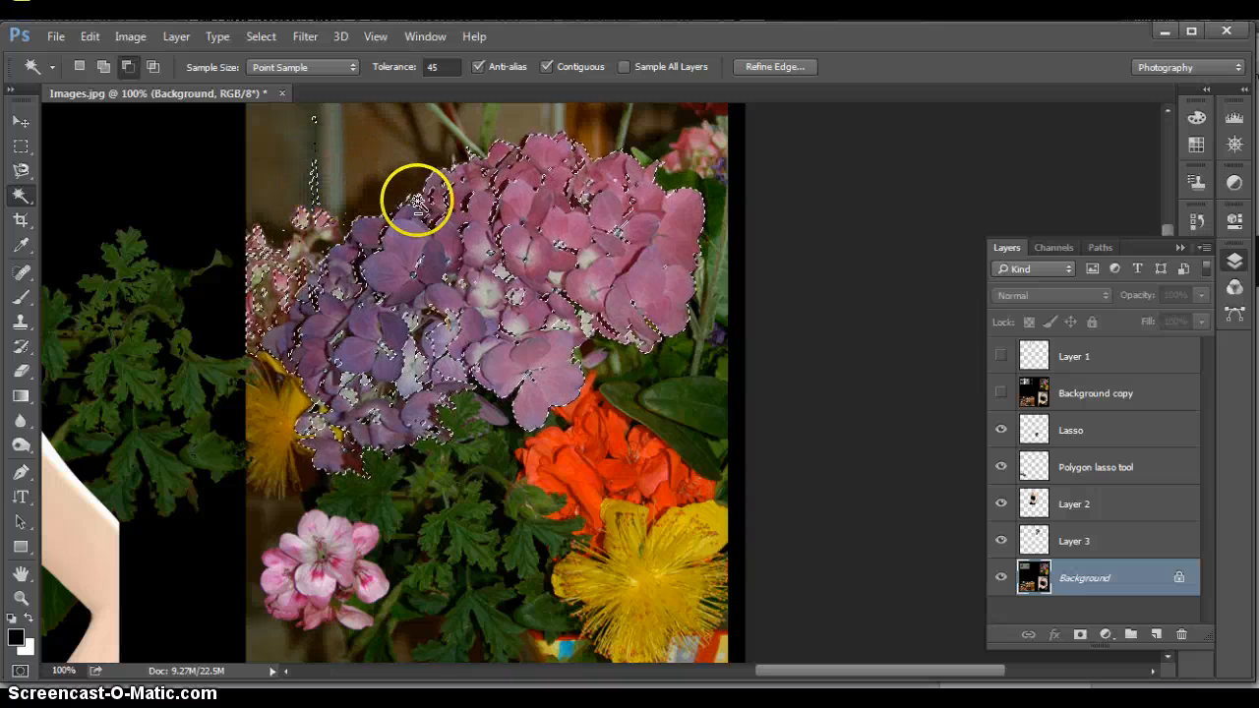
click(426, 273)
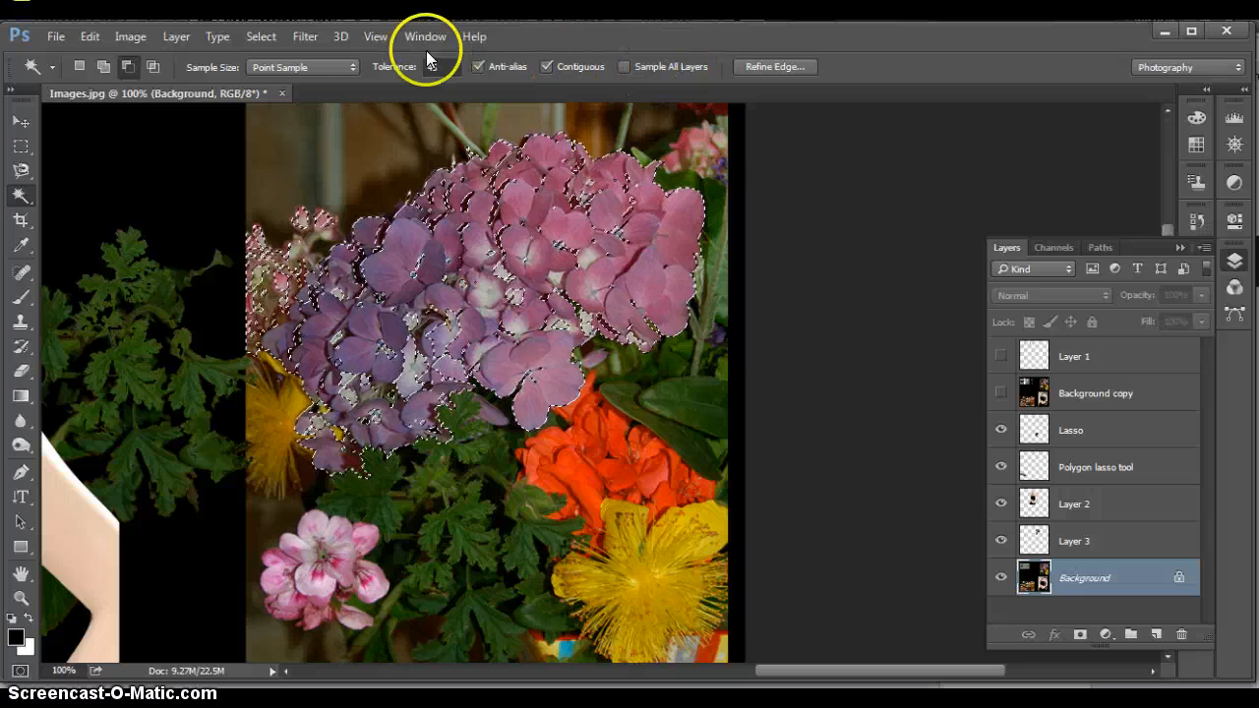
click(272, 39)
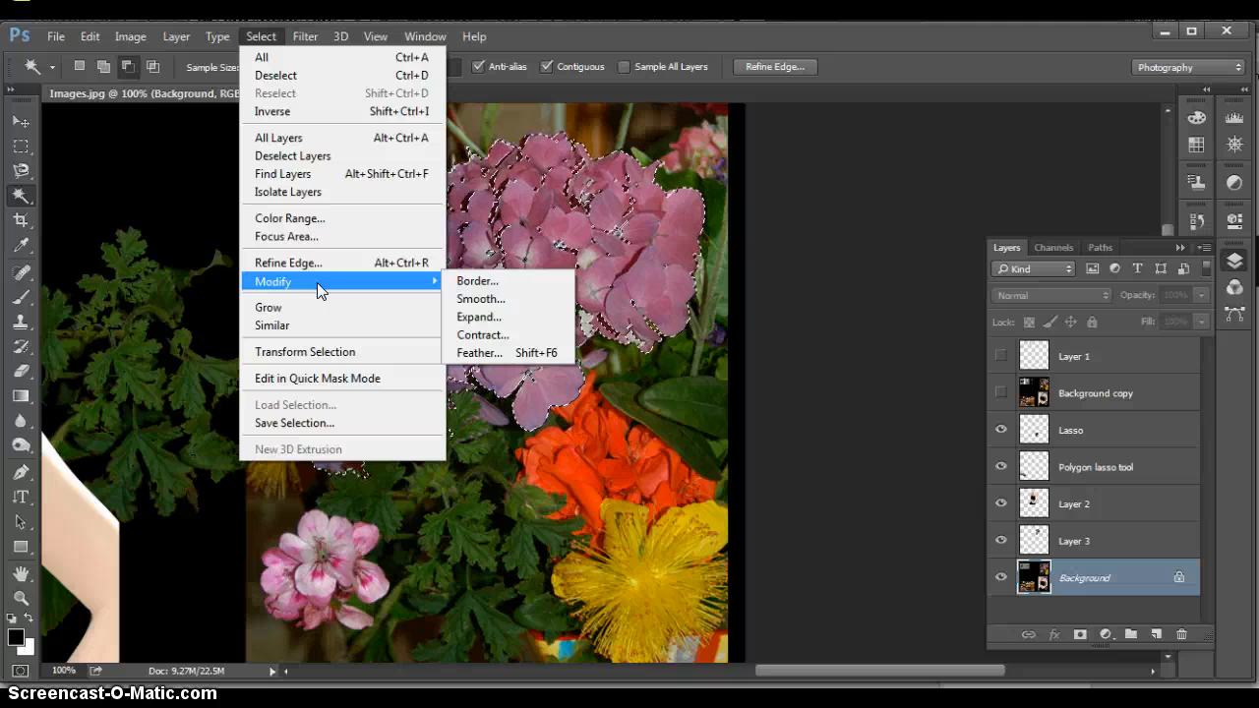
click(197, 208)
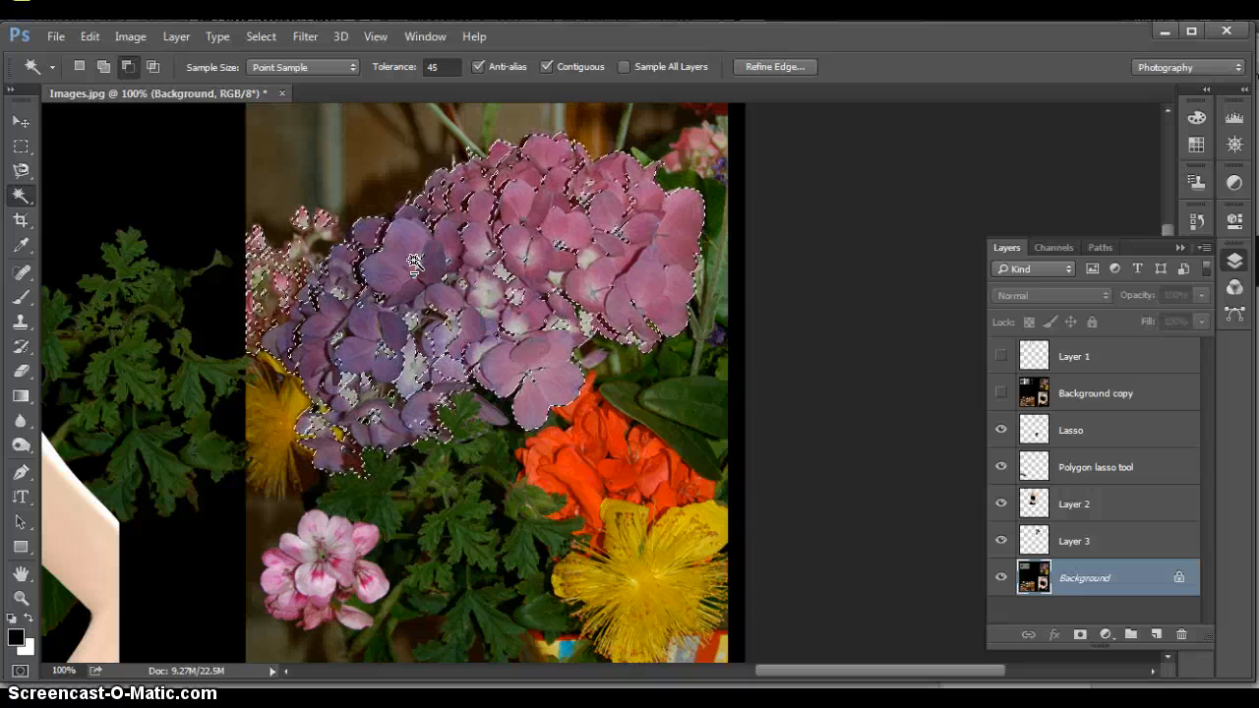
Switch to the Quick Selection tool, clear the existing selection, and set the tool to add to the selection
click(20, 195)
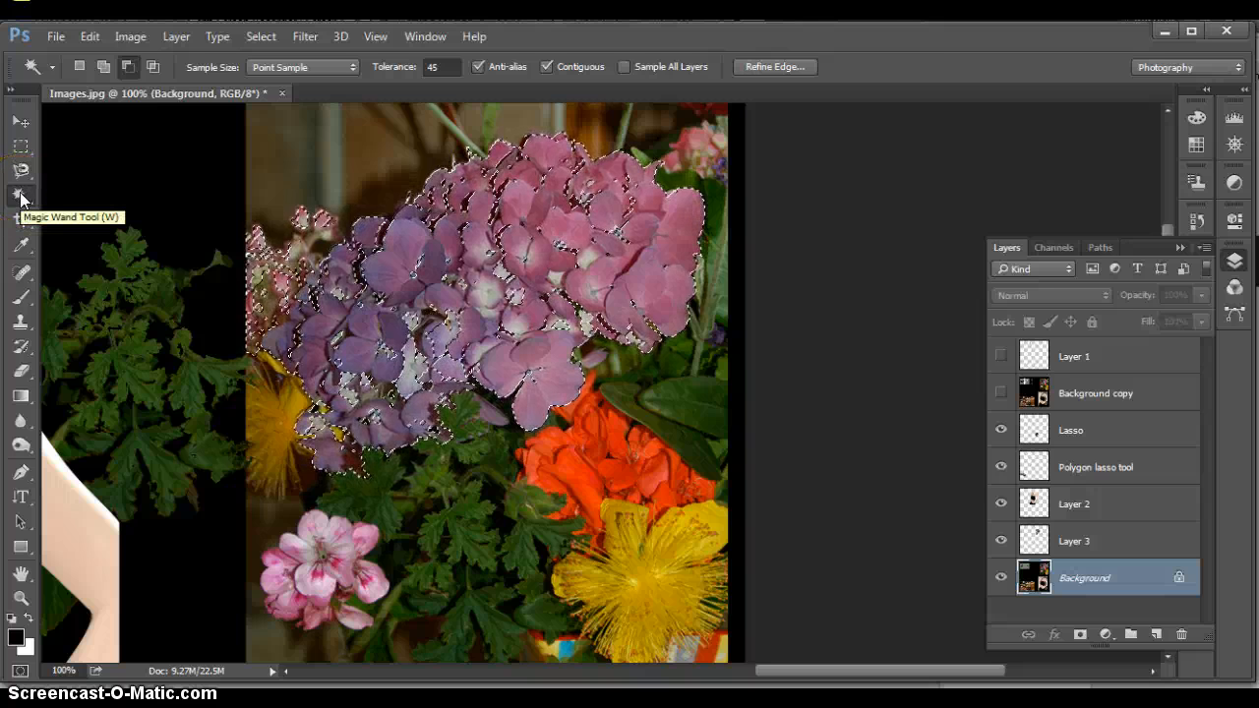
click(21, 194)
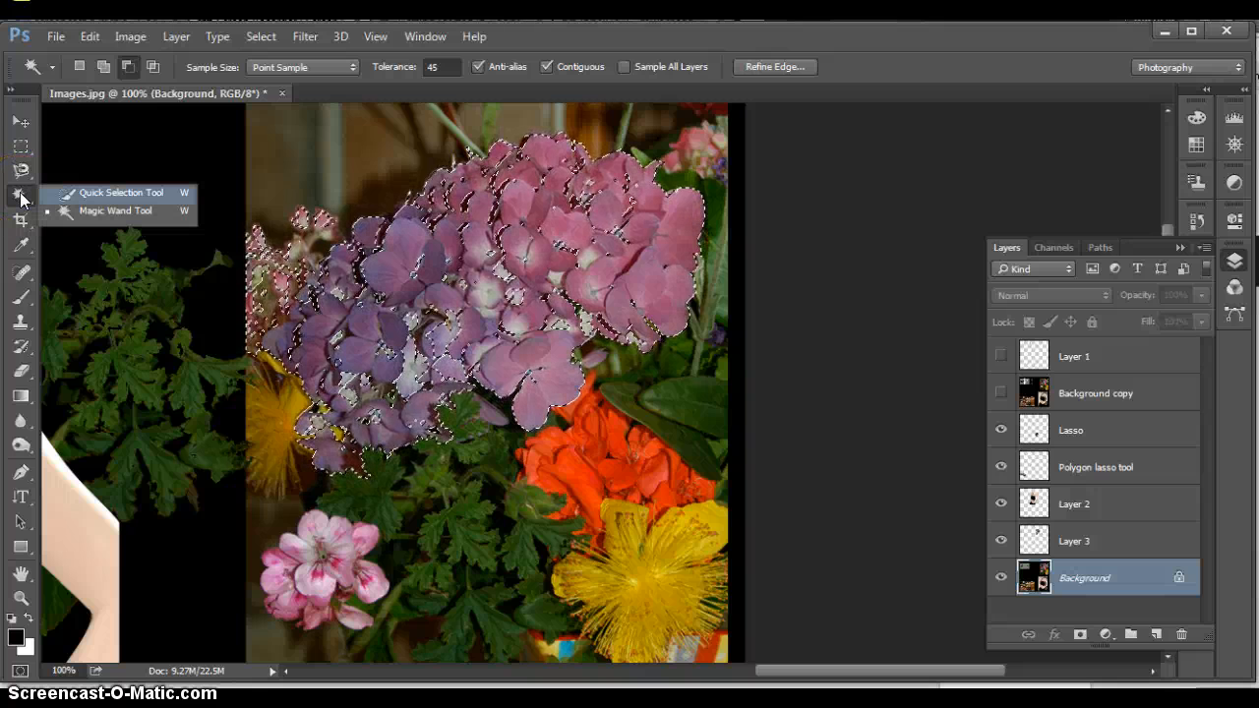
click(107, 195)
click(20, 198)
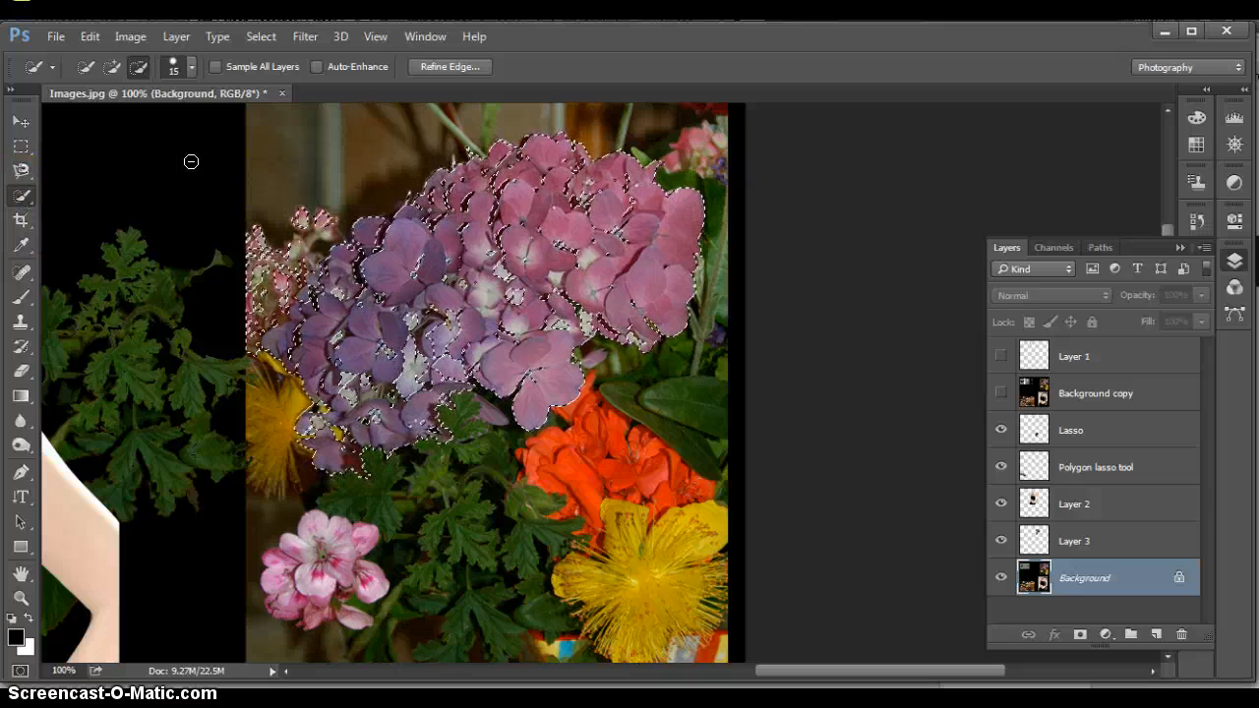
key(ctrl+d)
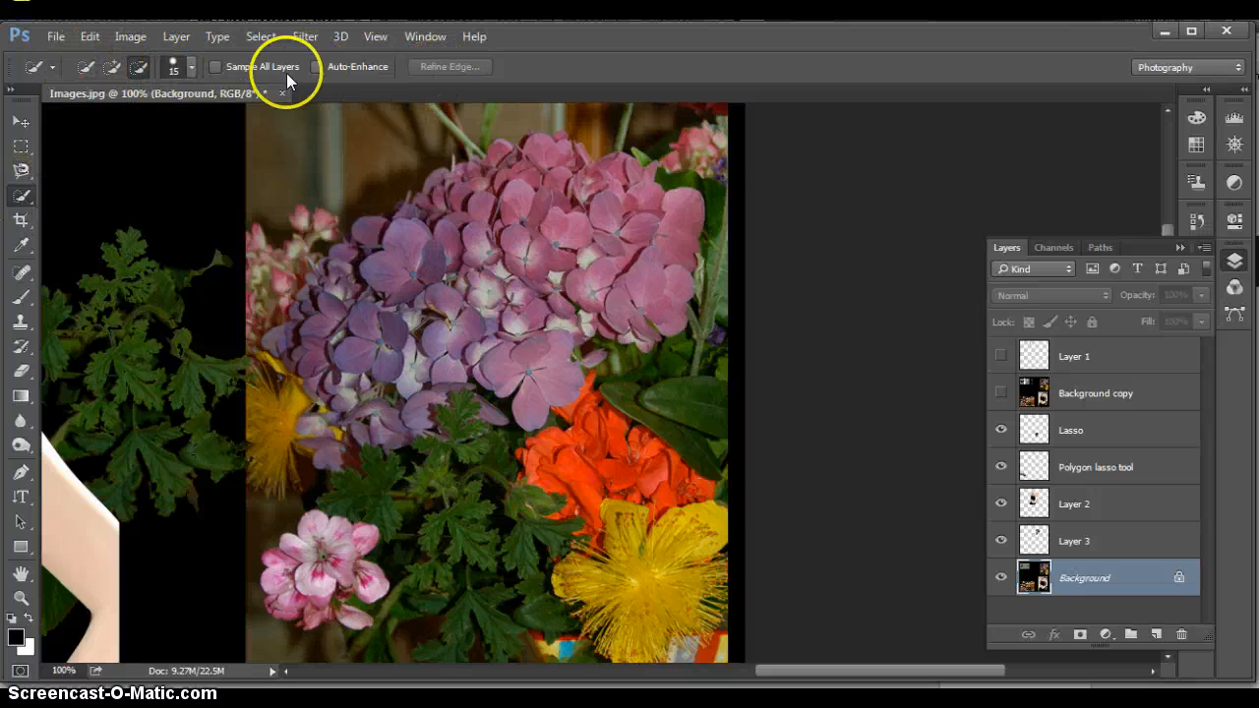
click(84, 65)
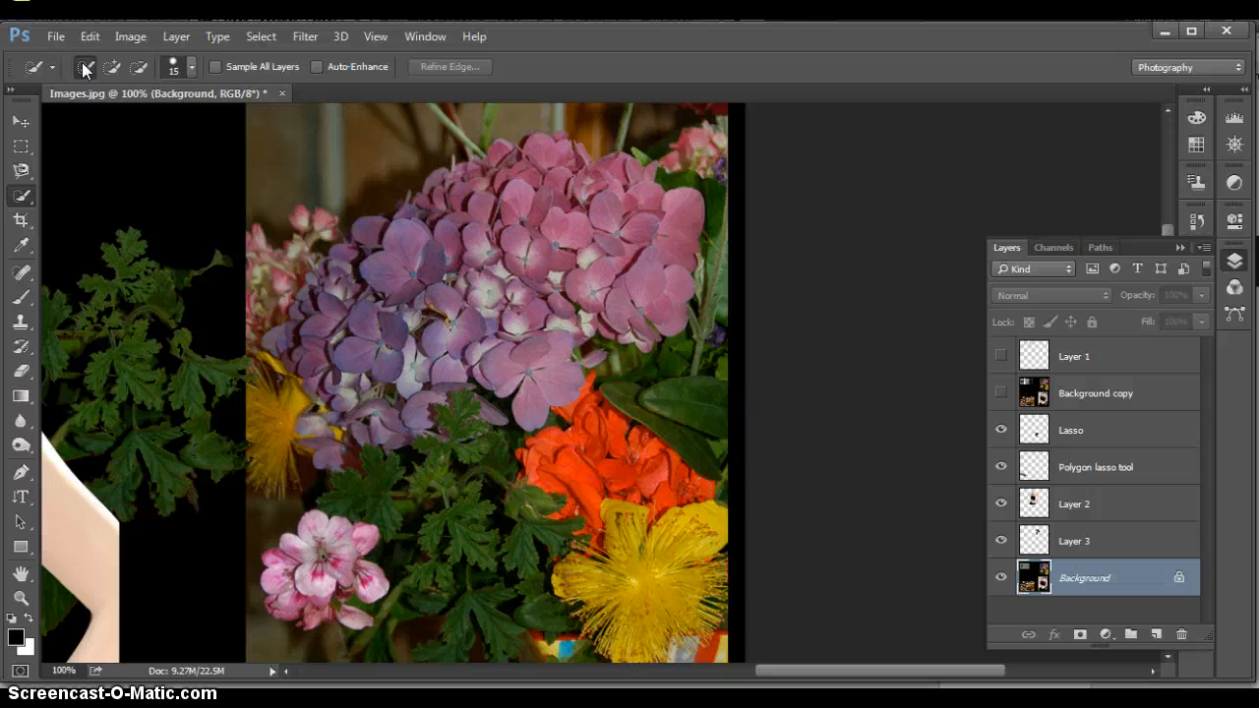
click(109, 66)
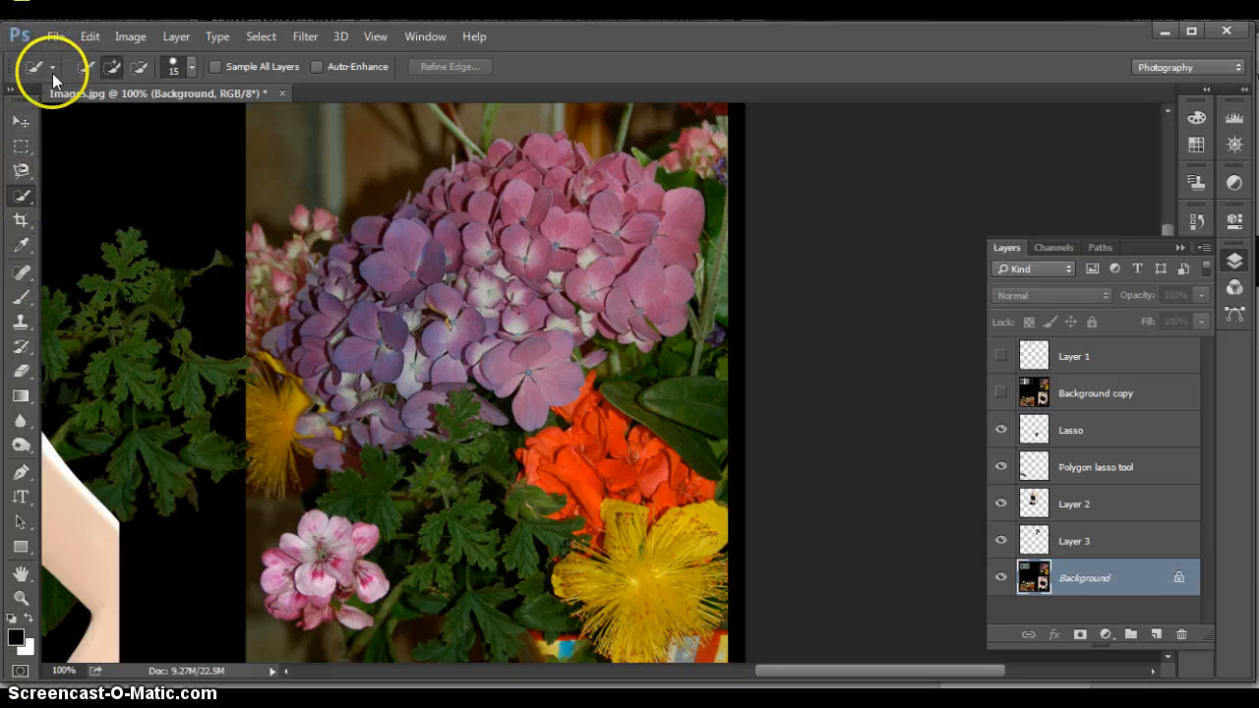
click(53, 67)
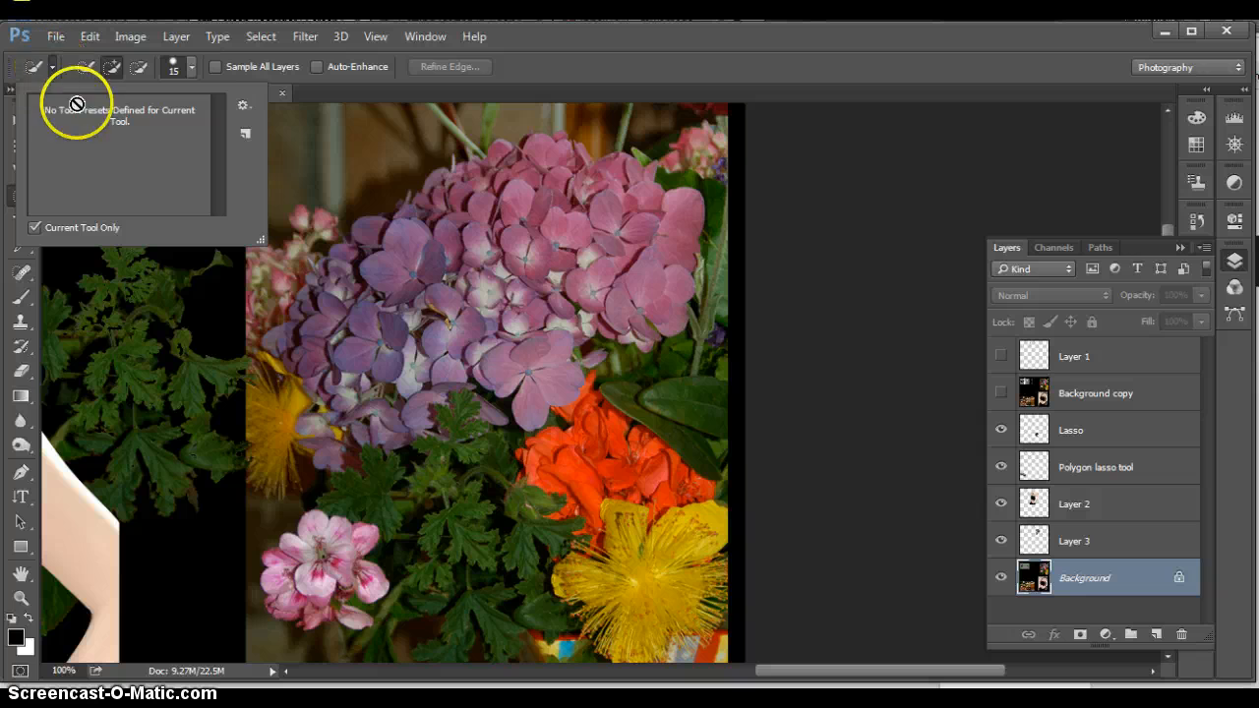
click(51, 67)
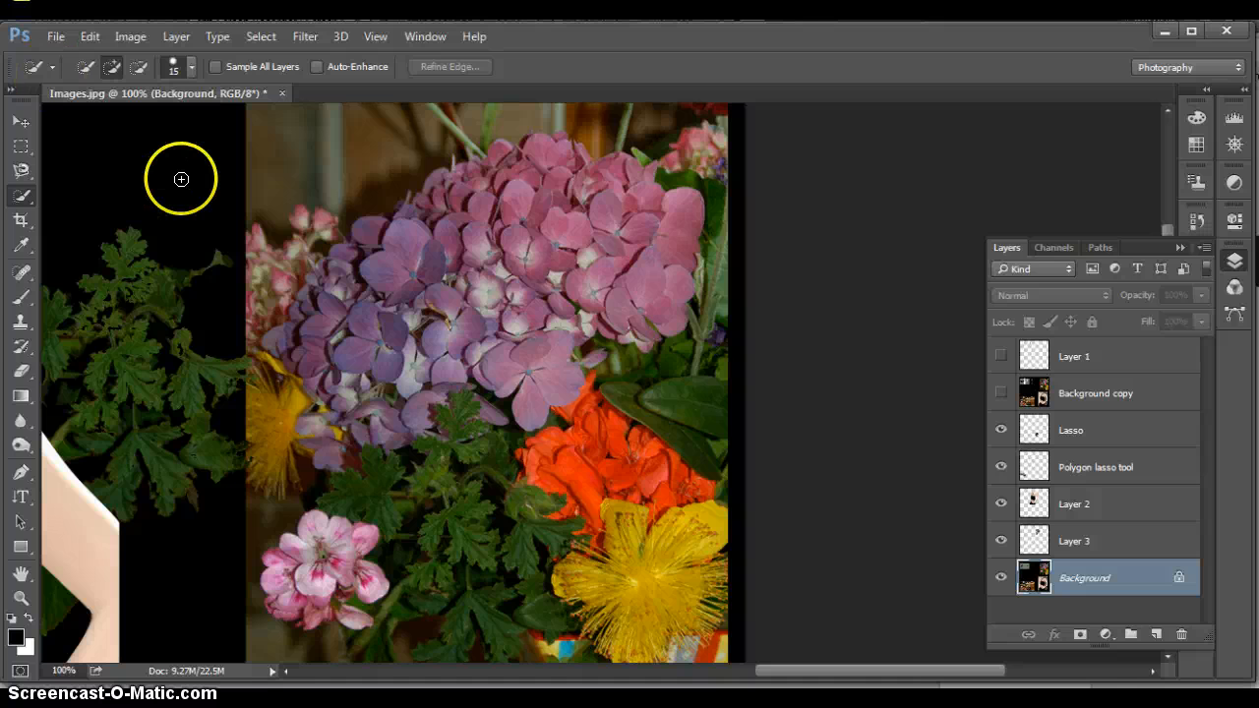
Brush a Quick Selection over the hydrangea's purple petals and the pale petals near its centre
click(324, 303)
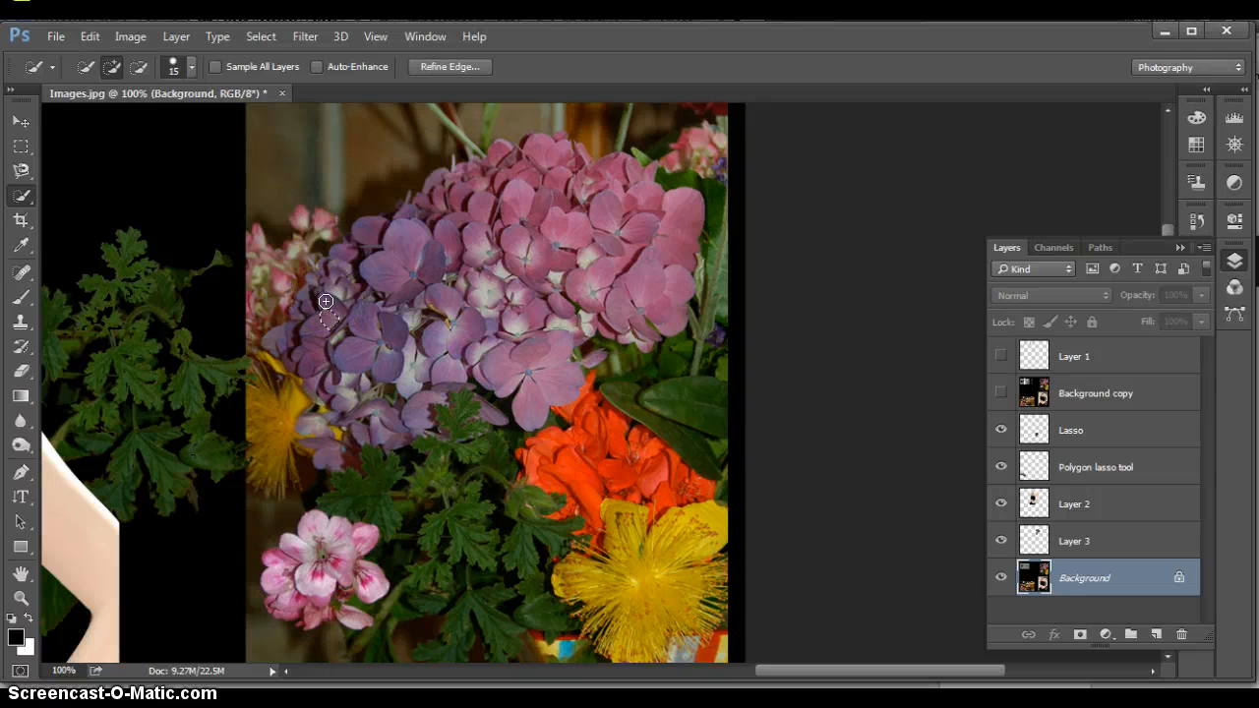
click(342, 307)
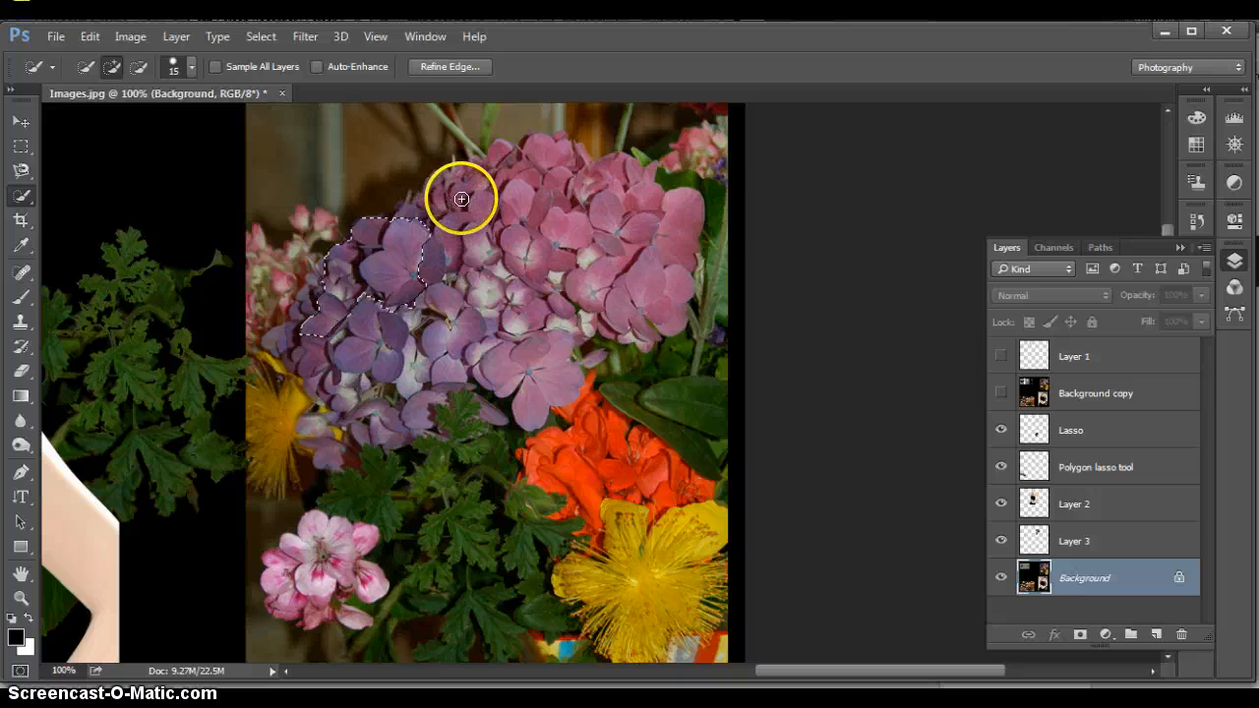
mouse_move(464, 197)
mouse_down()
mouse_move(483, 194)
mouse_move(428, 205)
mouse_up()
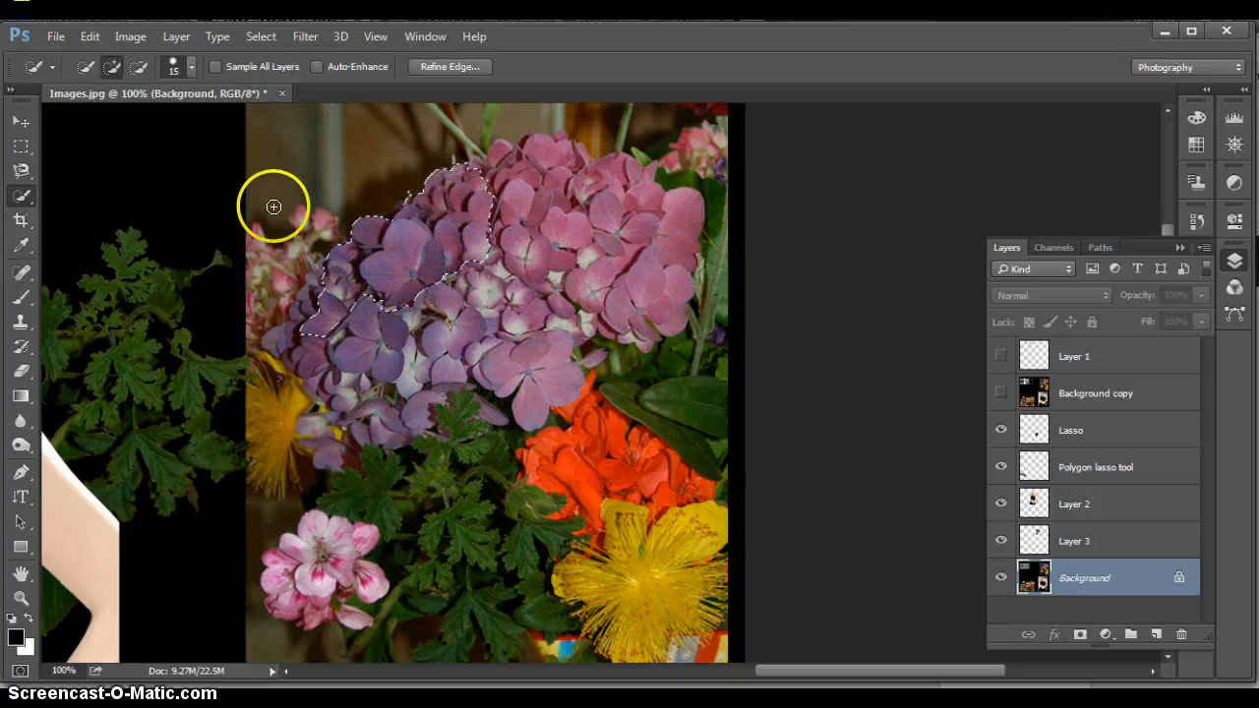
click(368, 296)
click(368, 296)
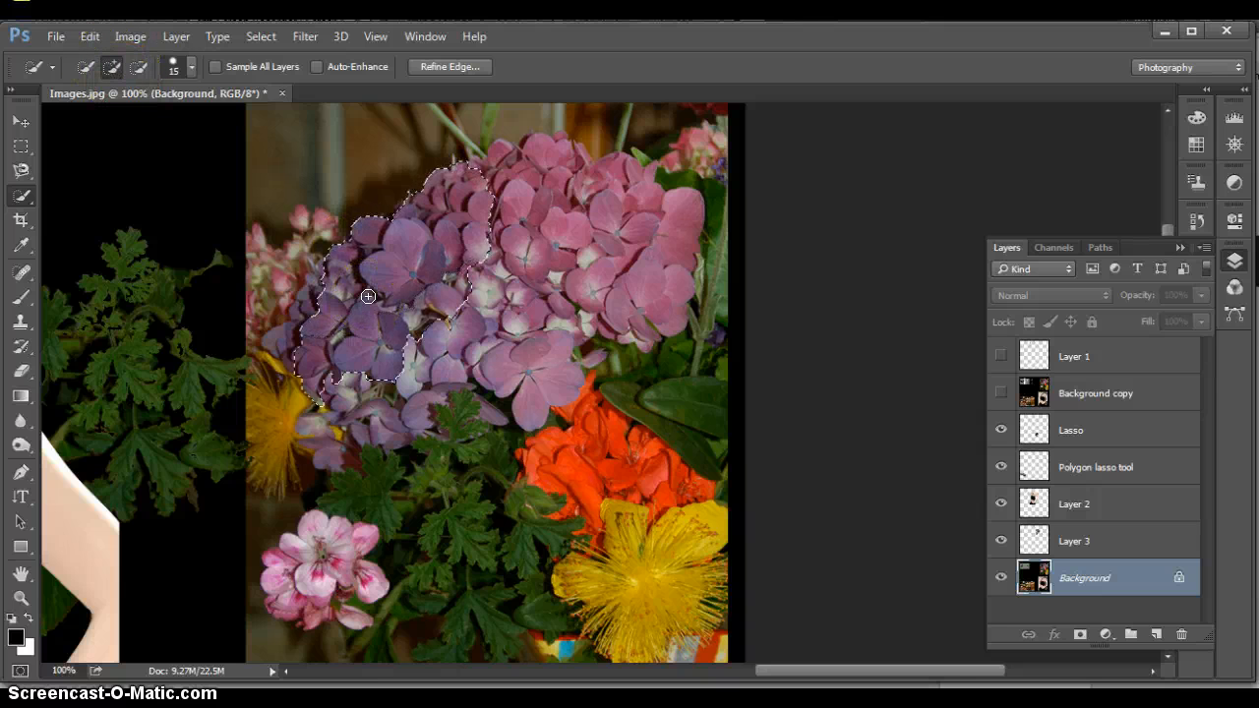
click(316, 325)
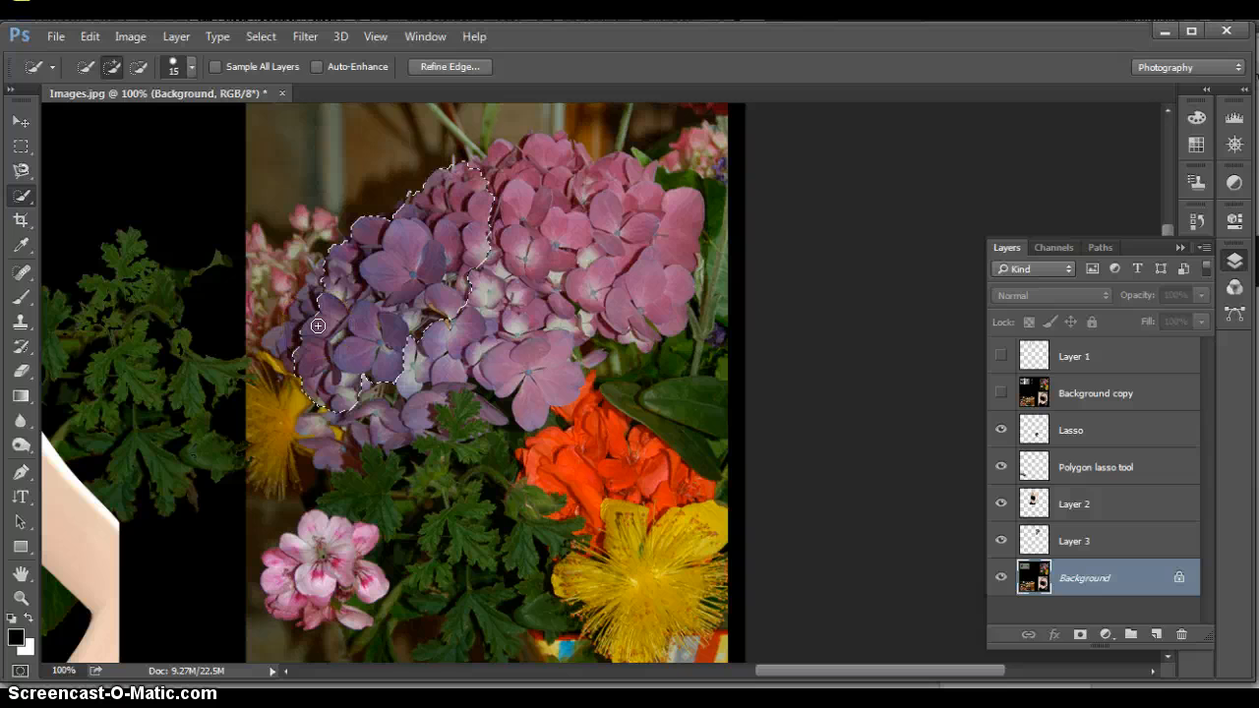
click(309, 302)
mouse_move(308, 302)
mouse_down()
mouse_move(398, 348)
mouse_move(416, 376)
mouse_move(453, 315)
mouse_up()
click(450, 309)
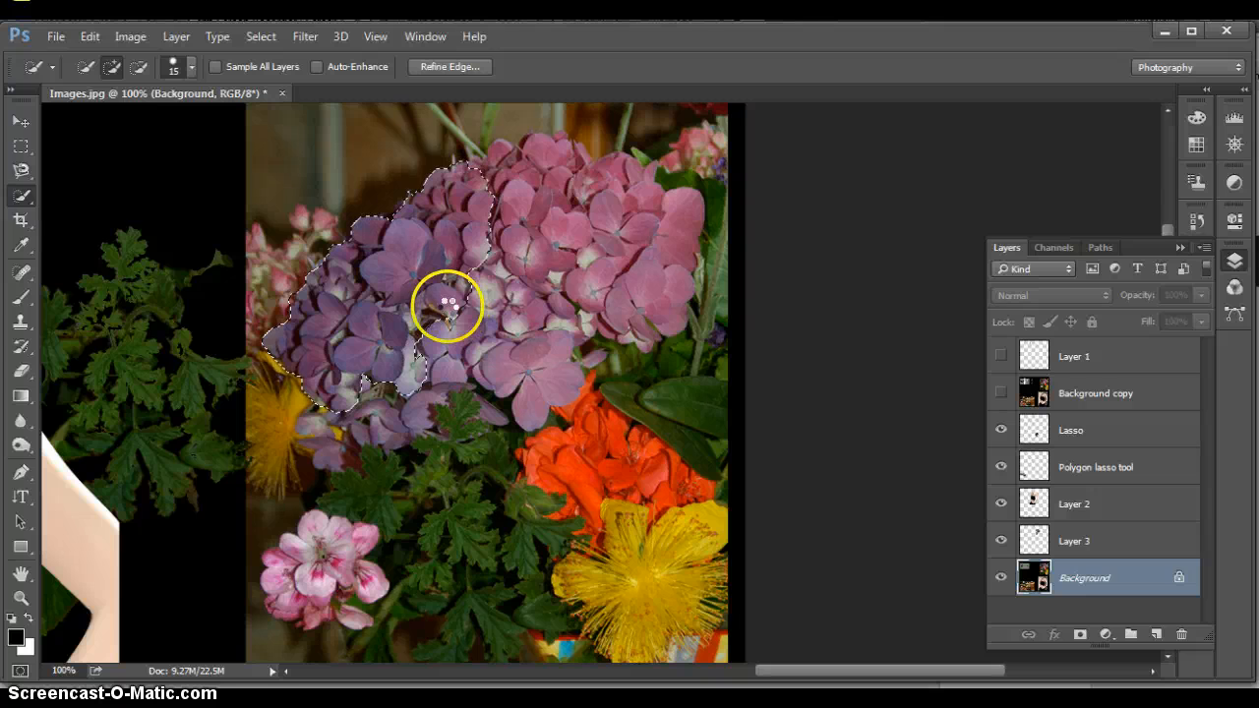
drag(448, 307, 534, 318)
drag(496, 204, 477, 200)
Extend the Quick Selection across the hydrangea's pink petals and the purple petals along its lower edge
click(543, 183)
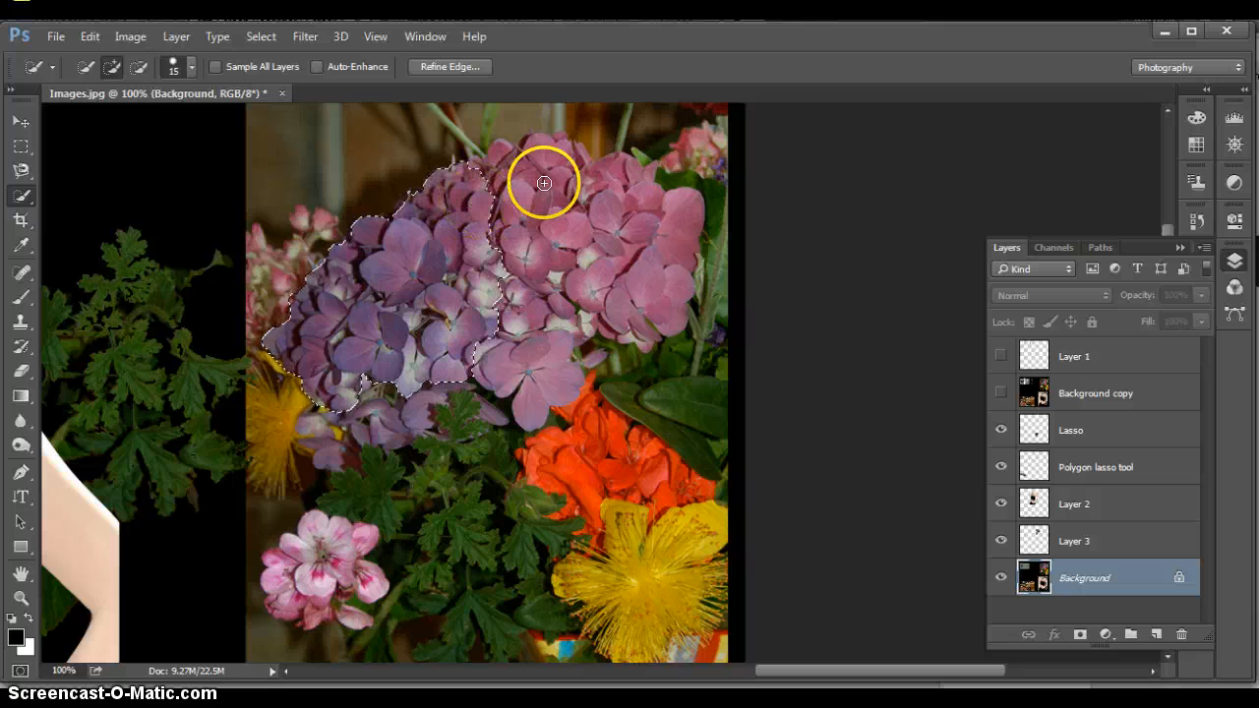
click(559, 196)
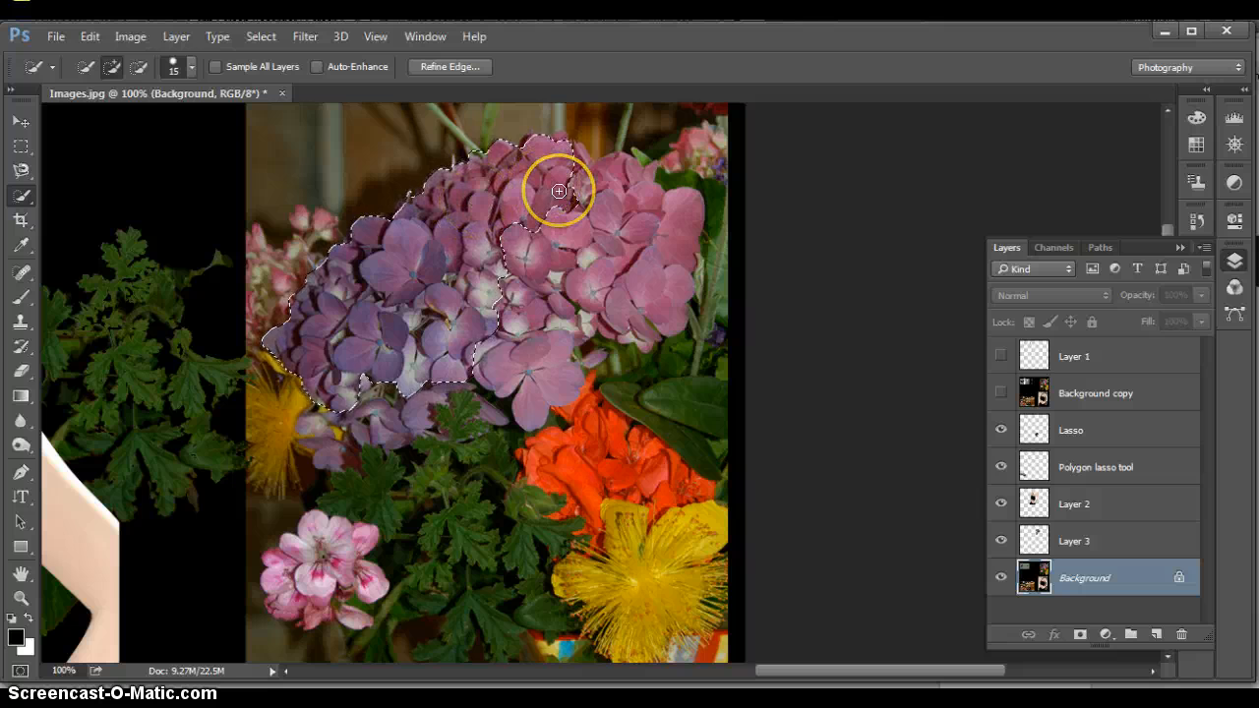
drag(611, 209, 614, 217)
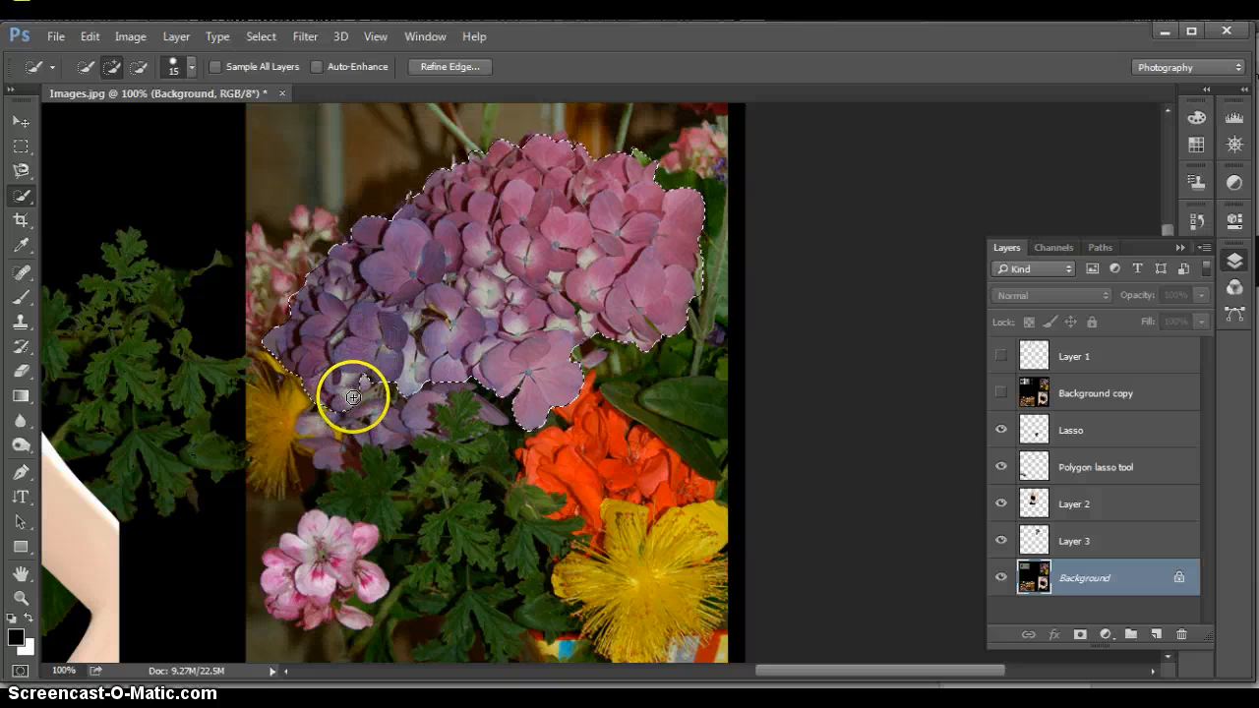
mouse_move(353, 398)
mouse_down()
mouse_move(380, 383)
mouse_move(453, 303)
mouse_up()
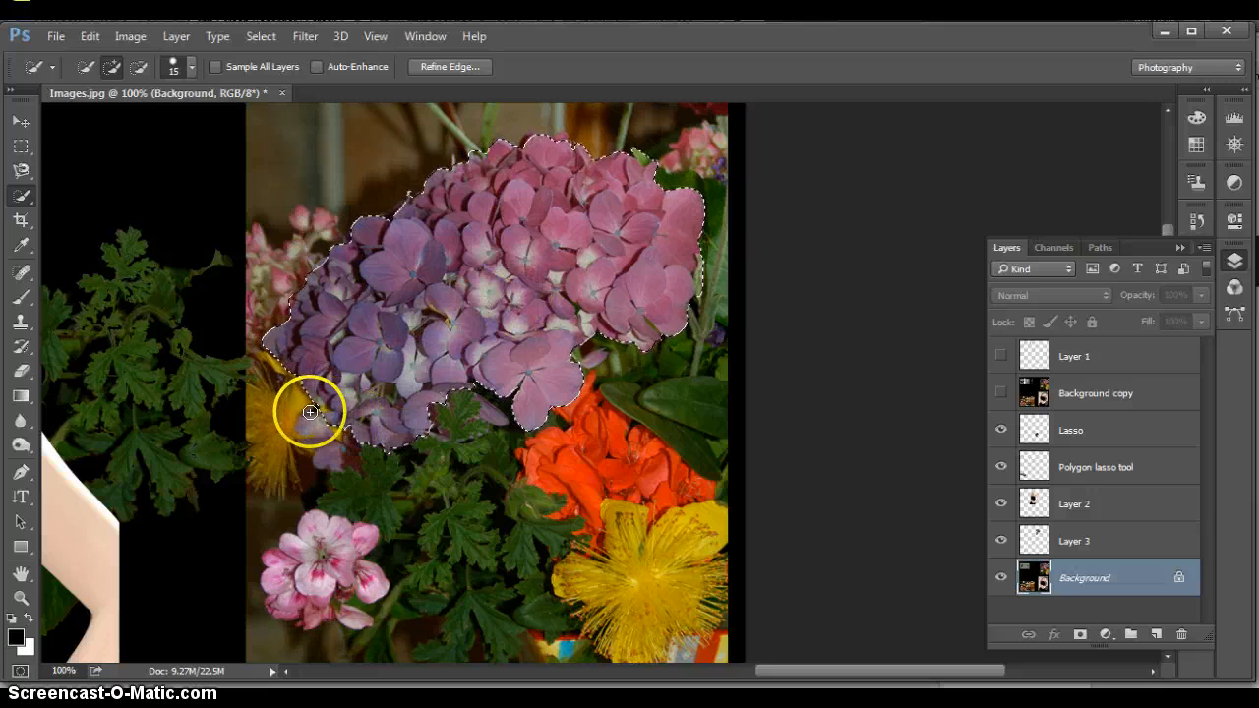
Subtract the stray bit of yellow flower from the Quick Selection along the hydrangea's lower edge
click(21, 597)
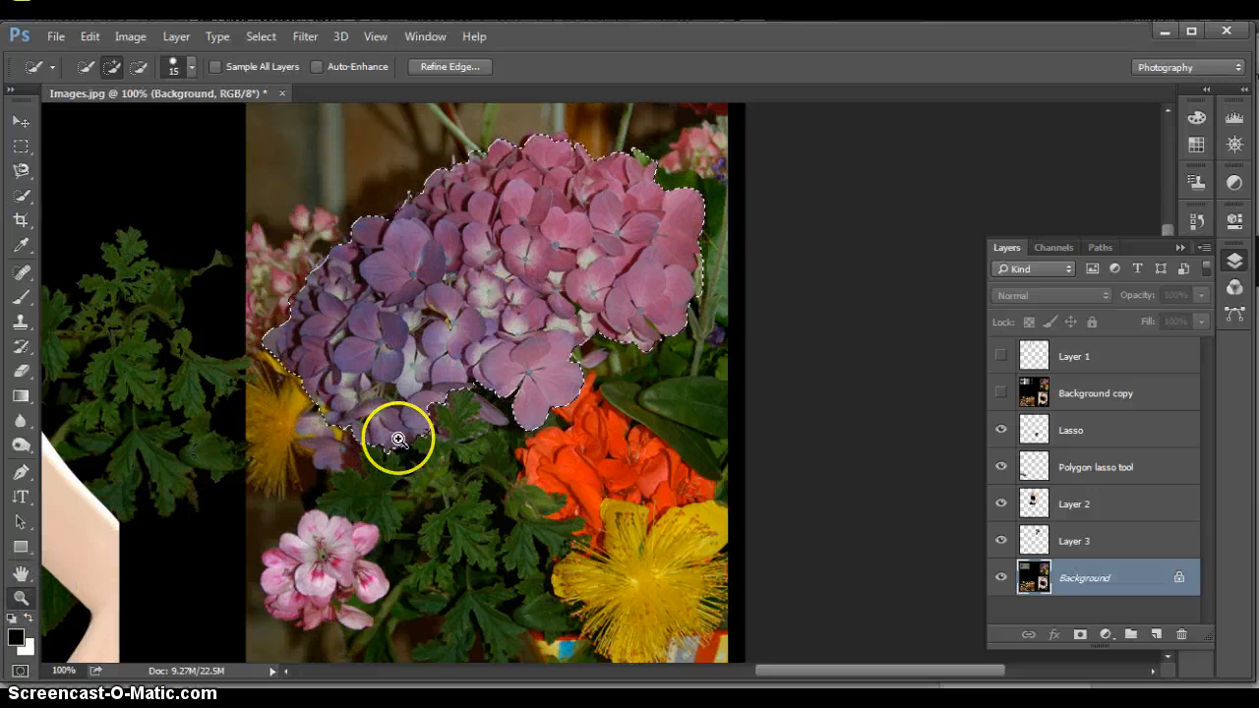
click(340, 417)
click(334, 400)
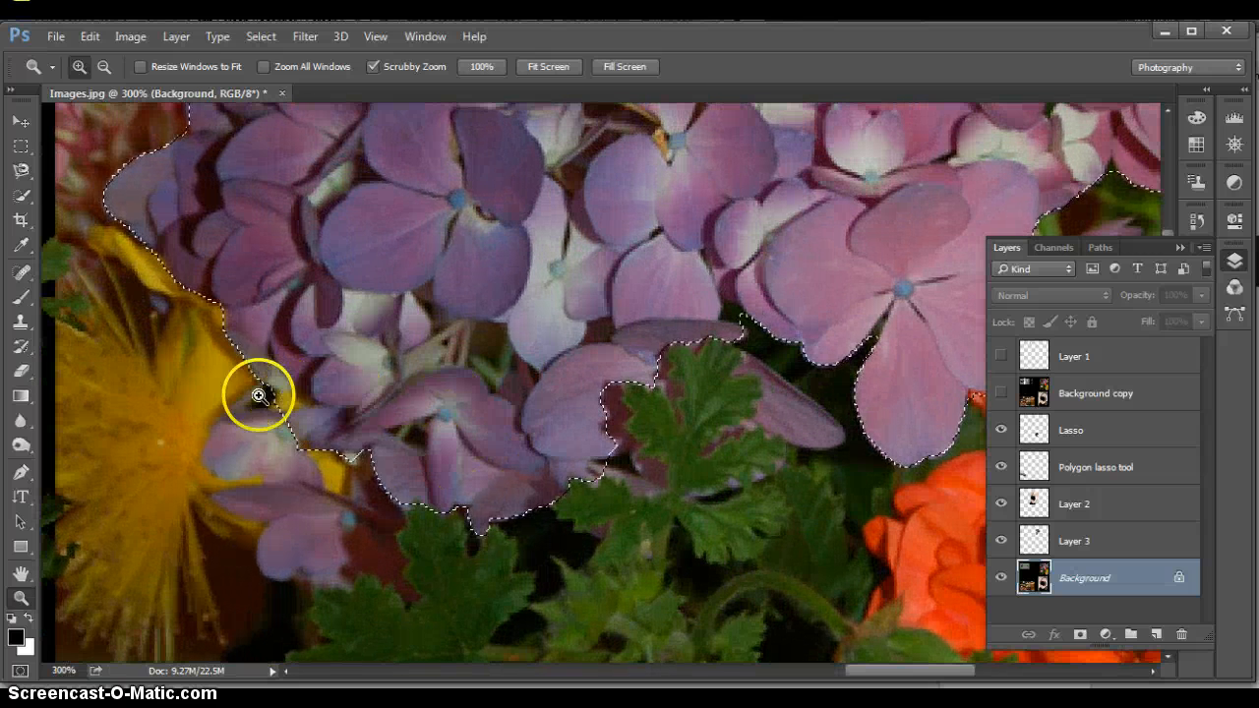
click(20, 198)
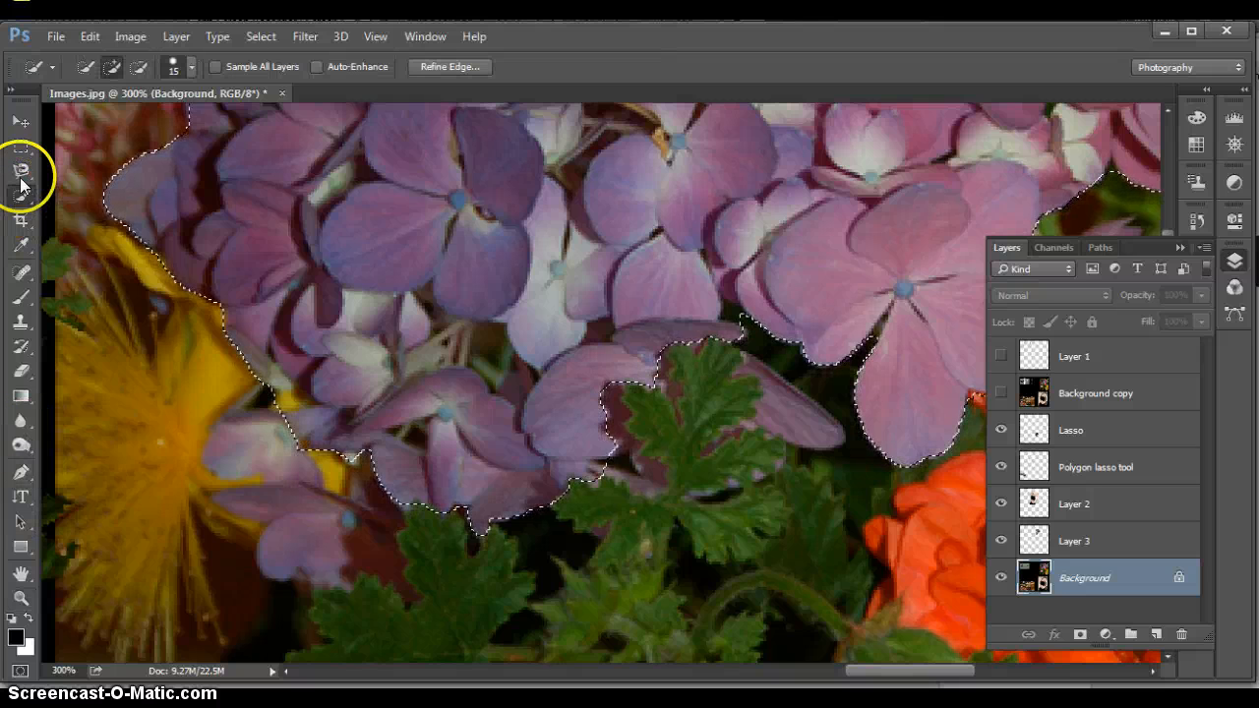
click(136, 67)
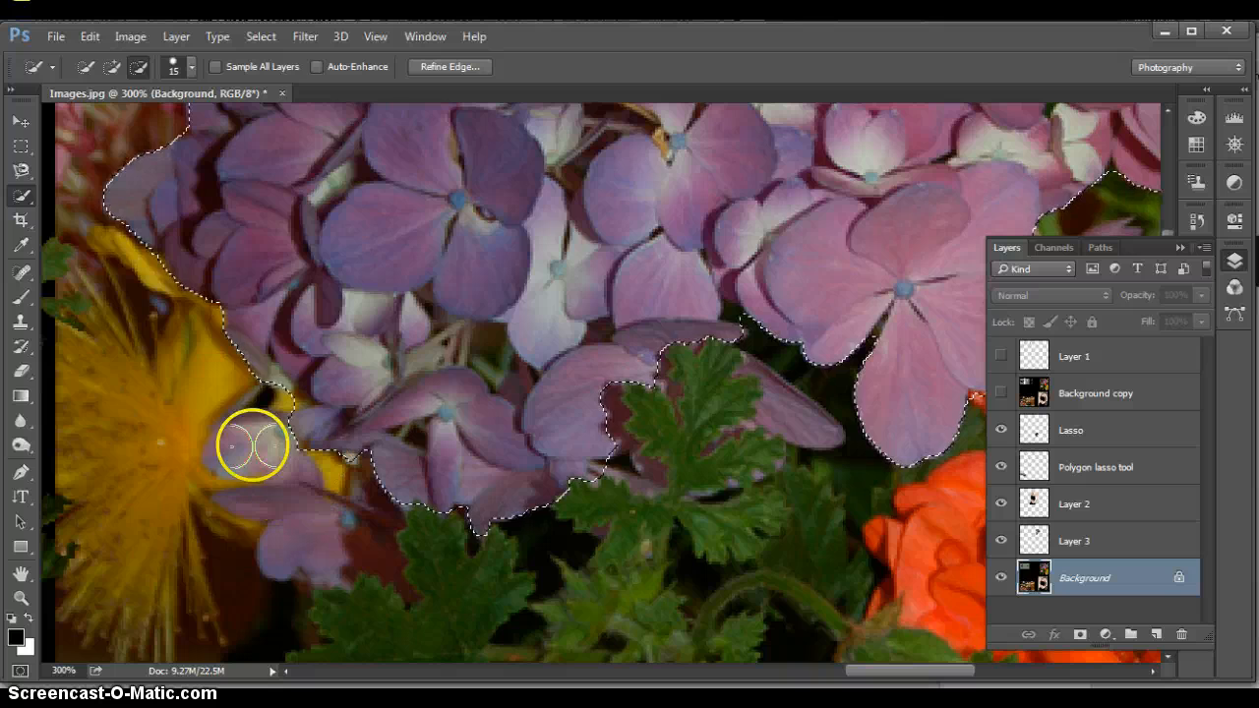
drag(253, 446, 183, 449)
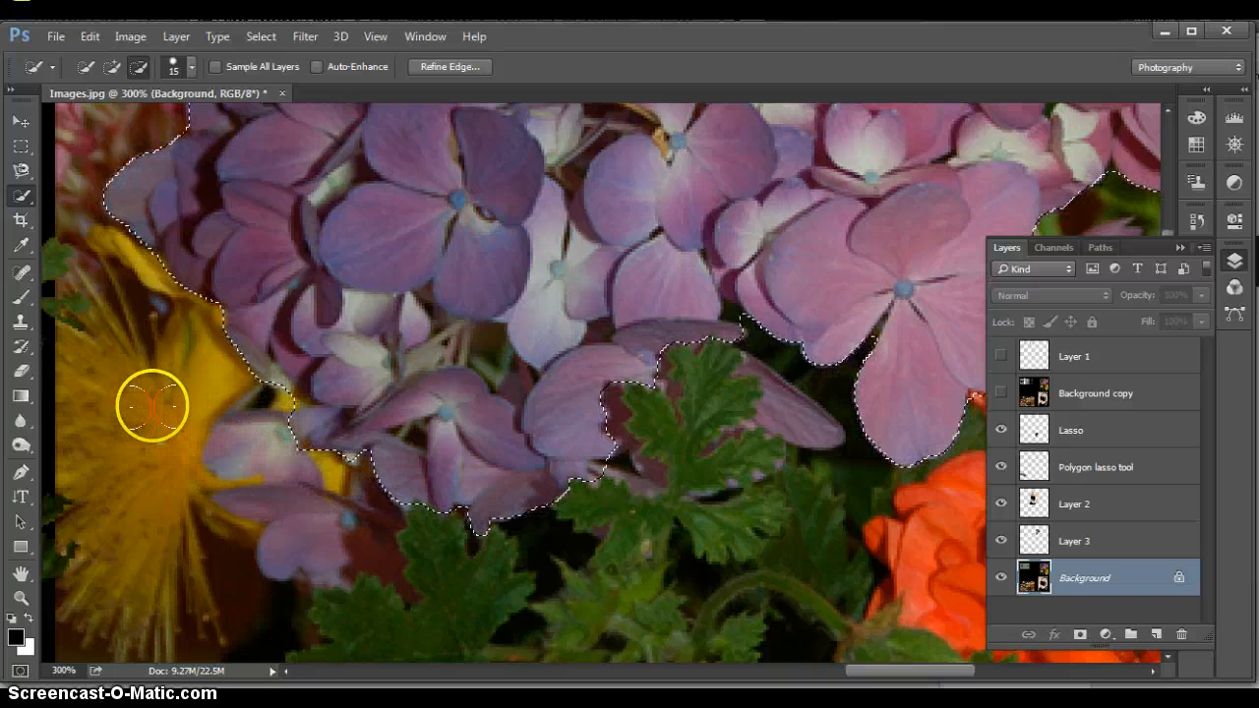
click(189, 69)
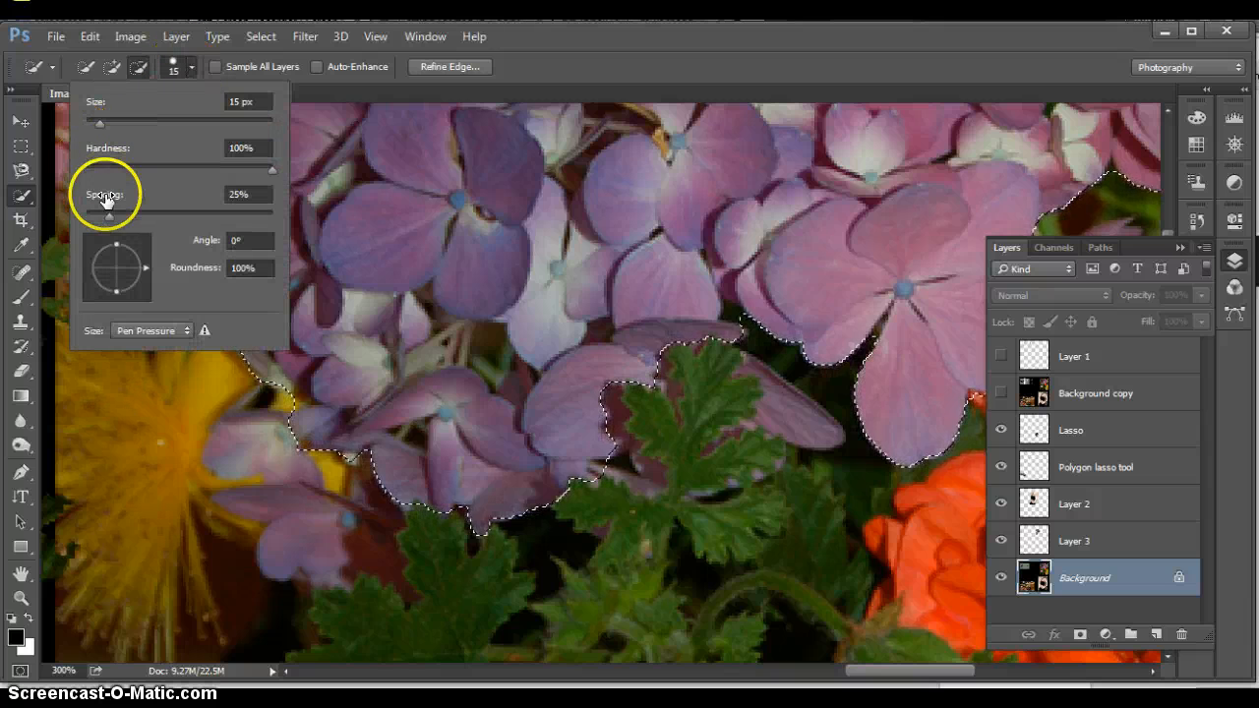
click(175, 67)
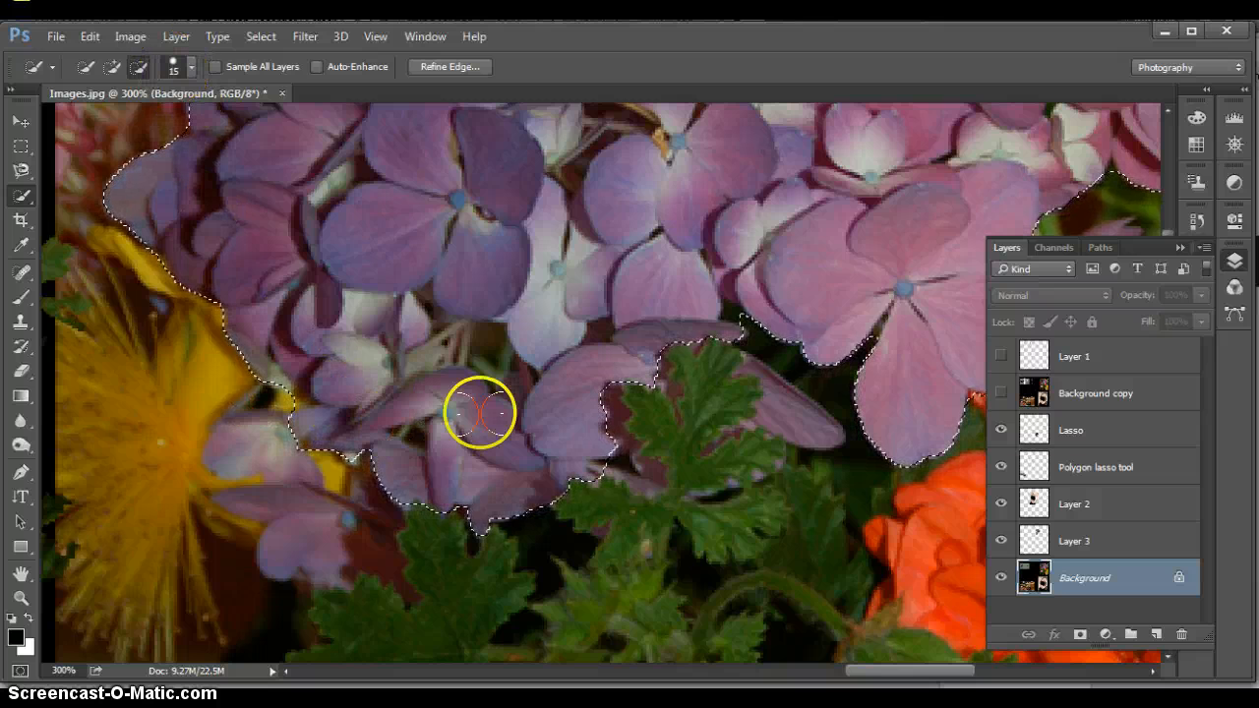
drag(925, 321, 720, 360)
drag(638, 365, 610, 365)
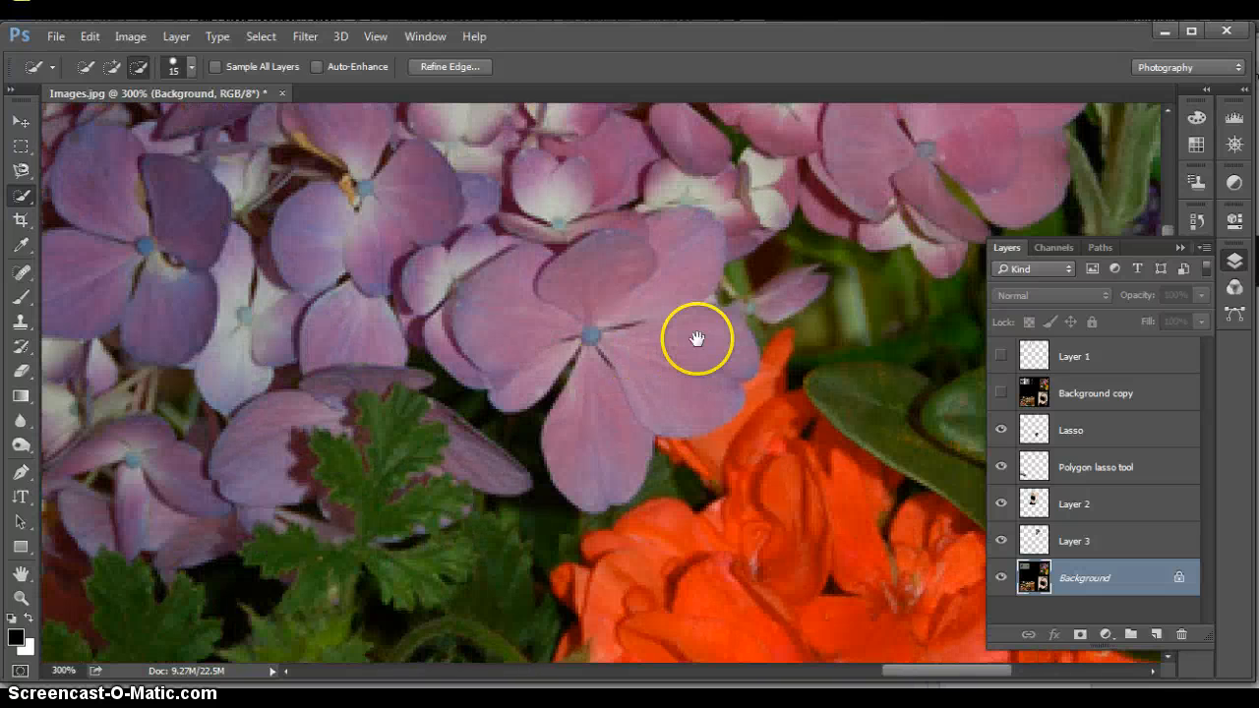
Copy the selected hydrangea from the Background onto a new layer and name that layer "quick selection"
drag(863, 295, 702, 281)
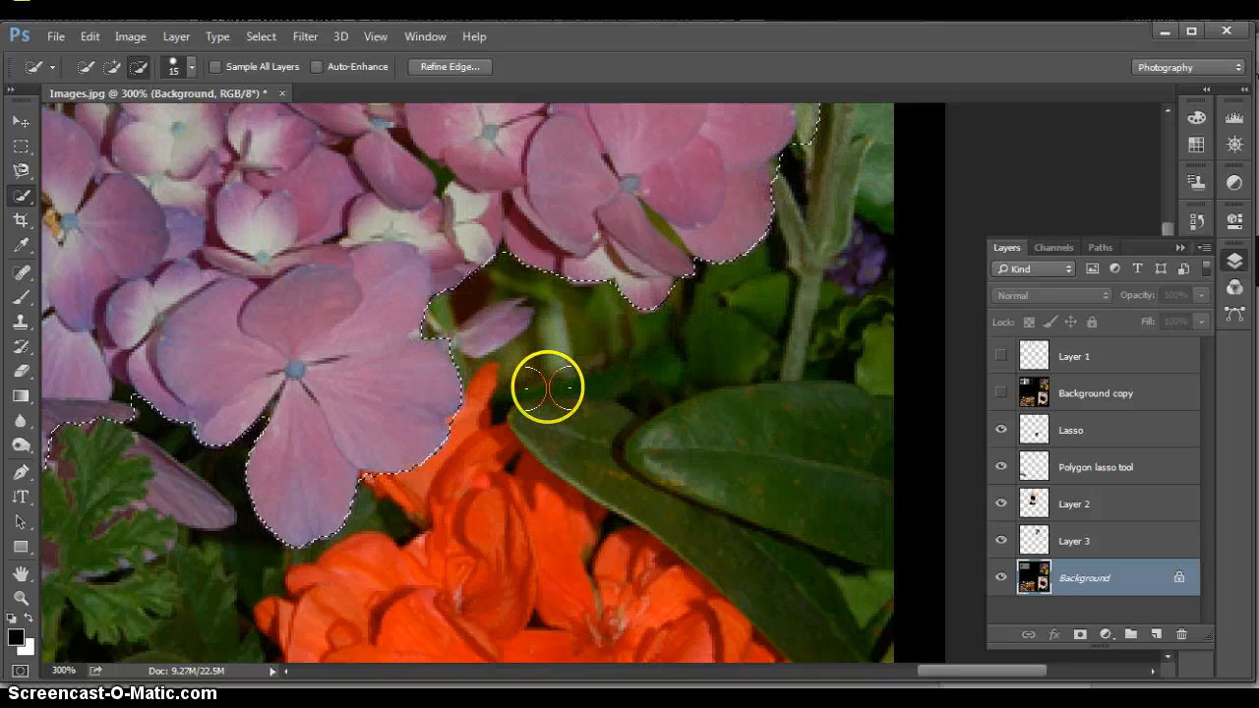
click(21, 598)
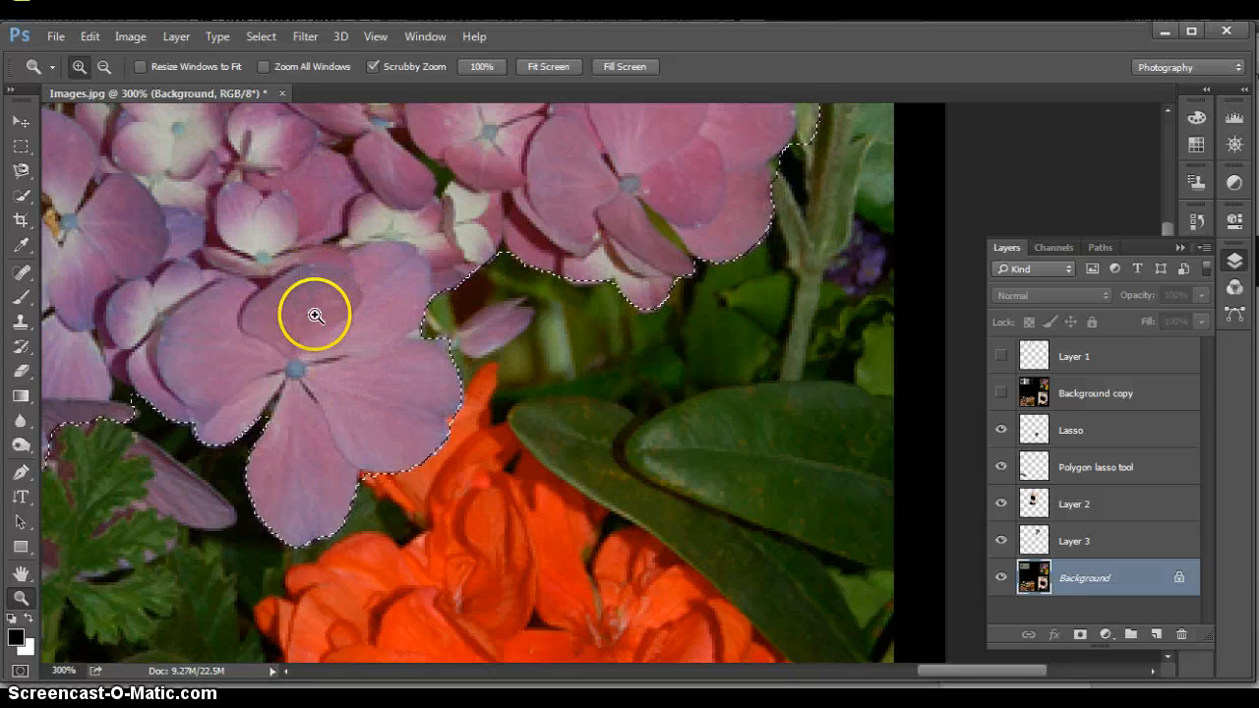
key(ctrl+d)
alt+click(262, 267)
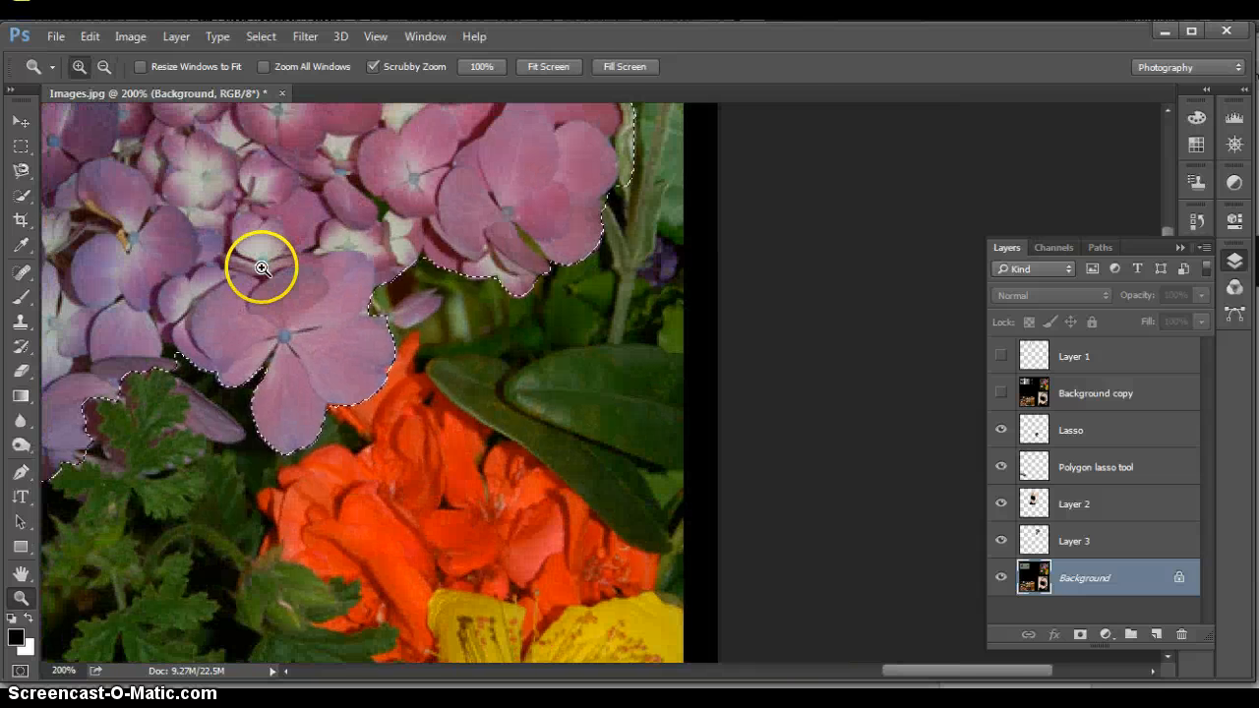
alt+click(217, 242)
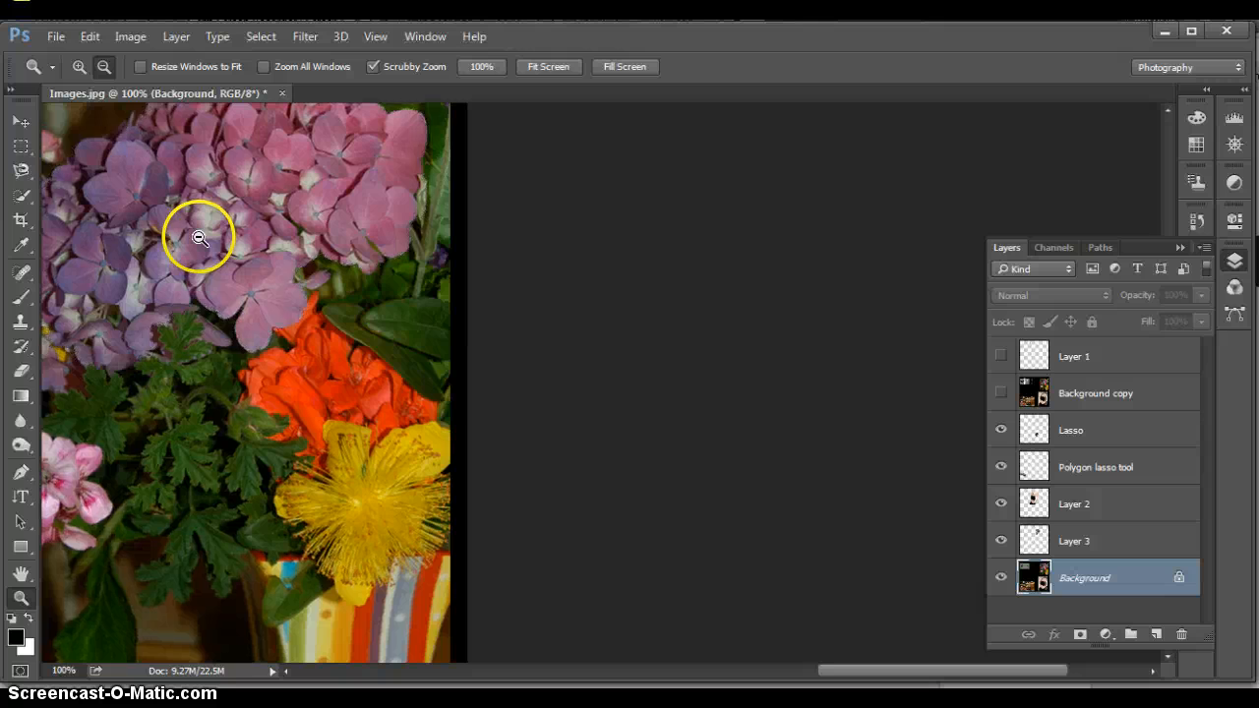
alt+click(193, 227)
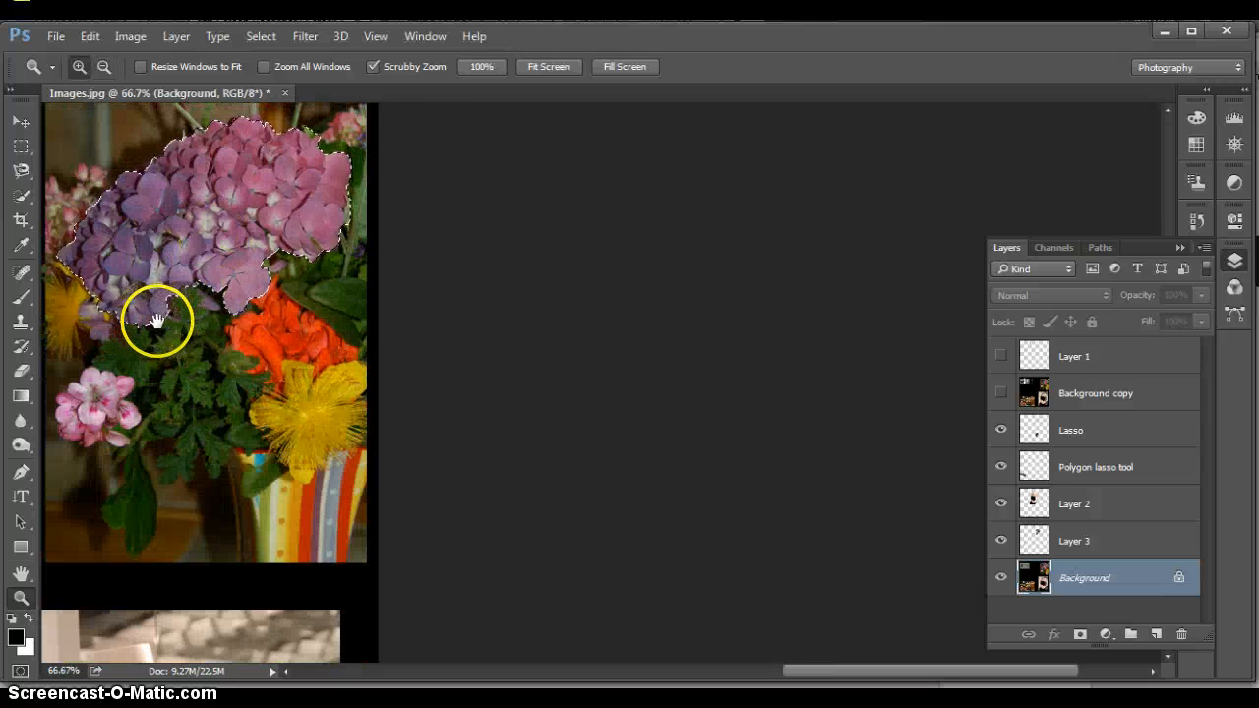
drag(154, 315, 559, 349)
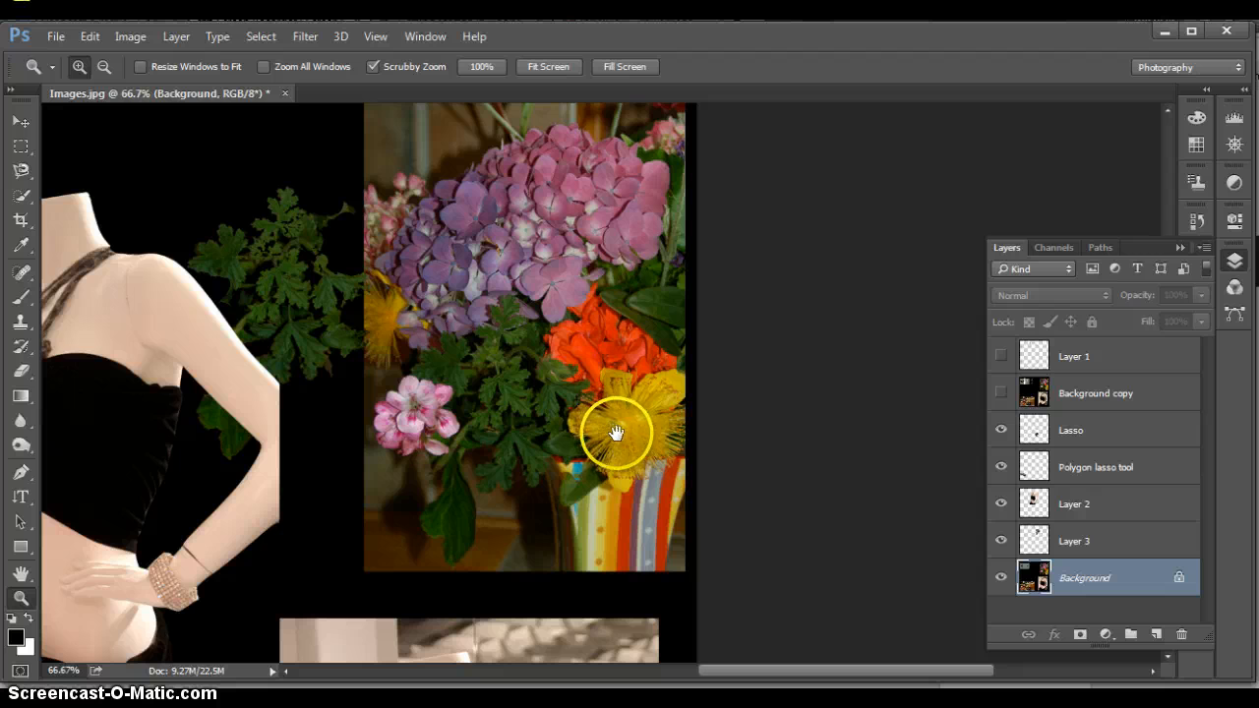
drag(613, 433, 630, 453)
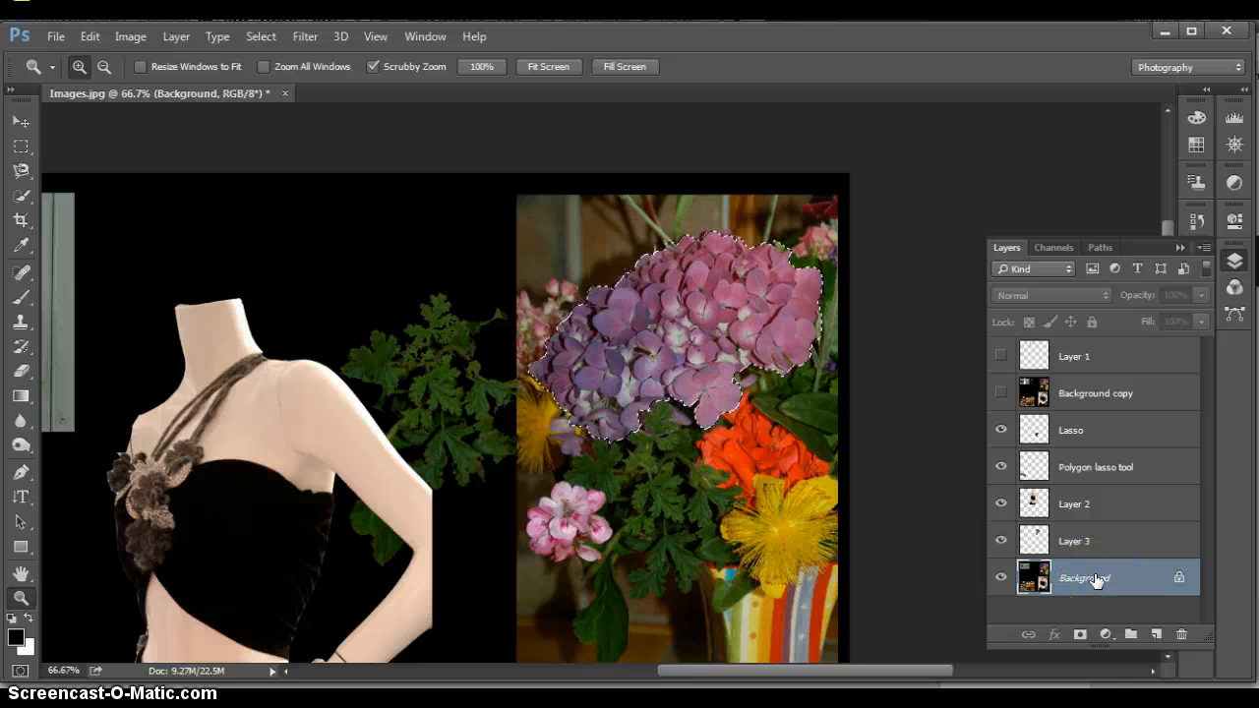
key(ctrl+j)
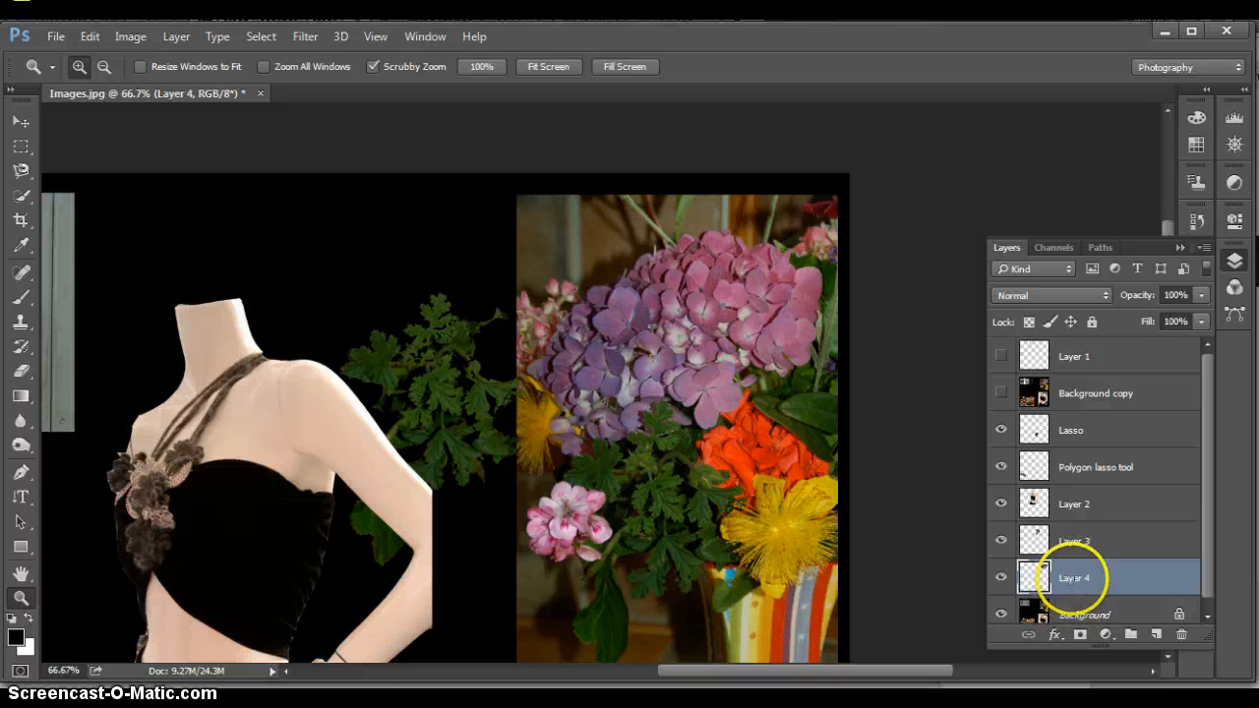
double_click(1074, 580)
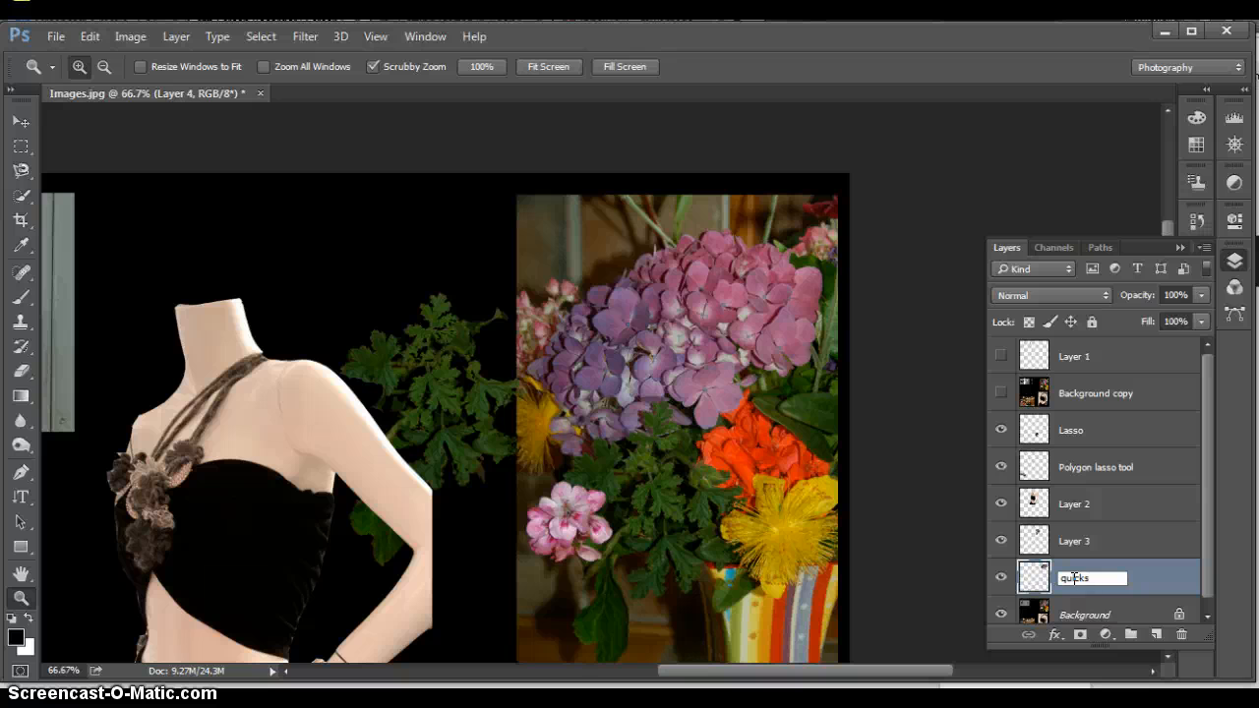
text(quick selection)
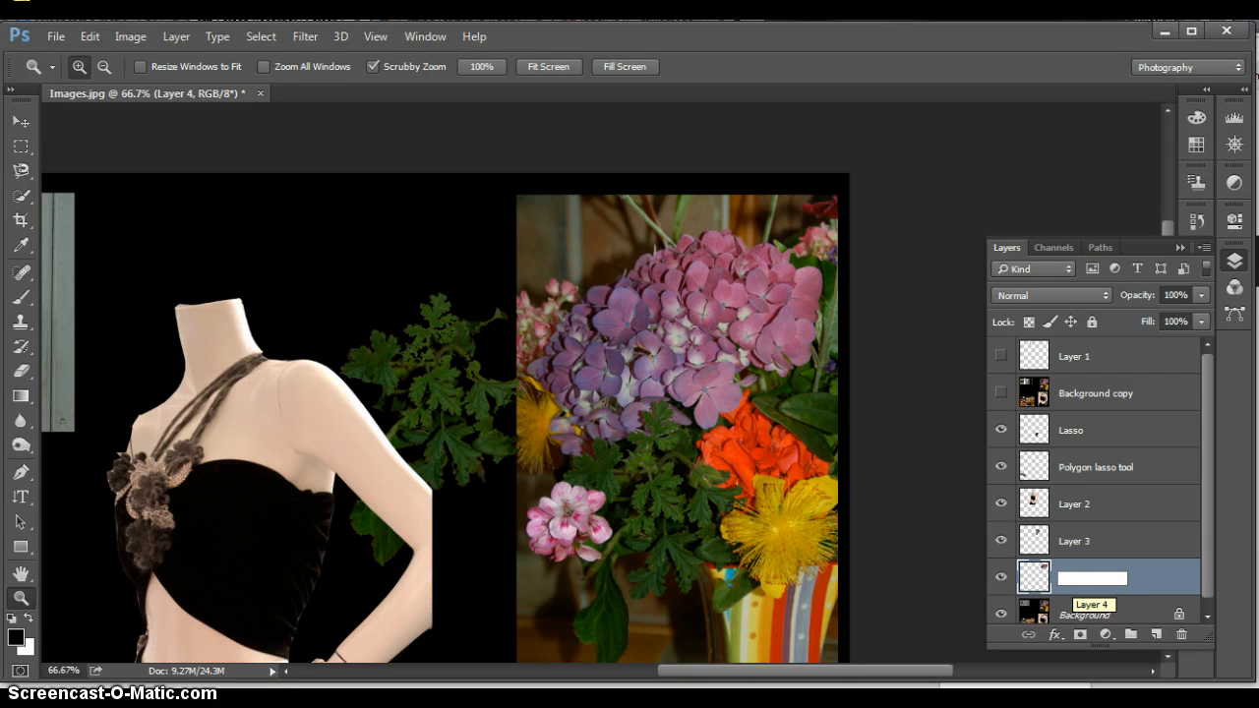
key(Return)
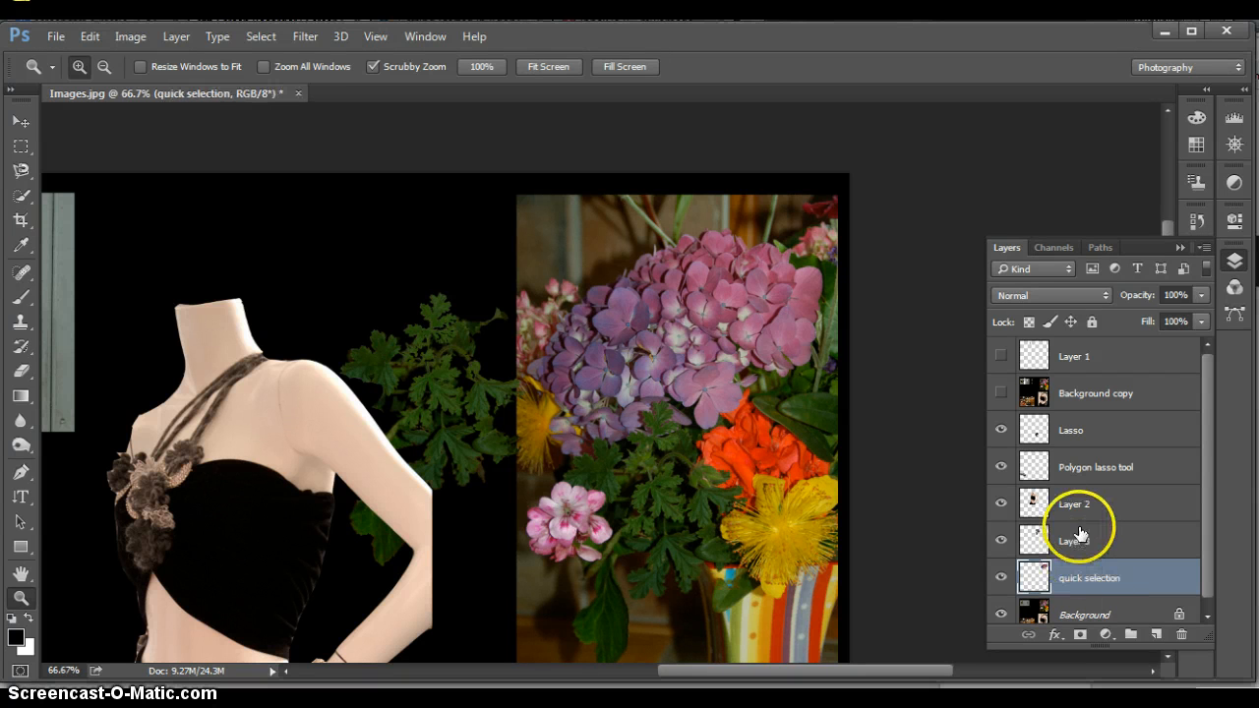
Rename Layer 3 as "Magic wand"
click(1074, 542)
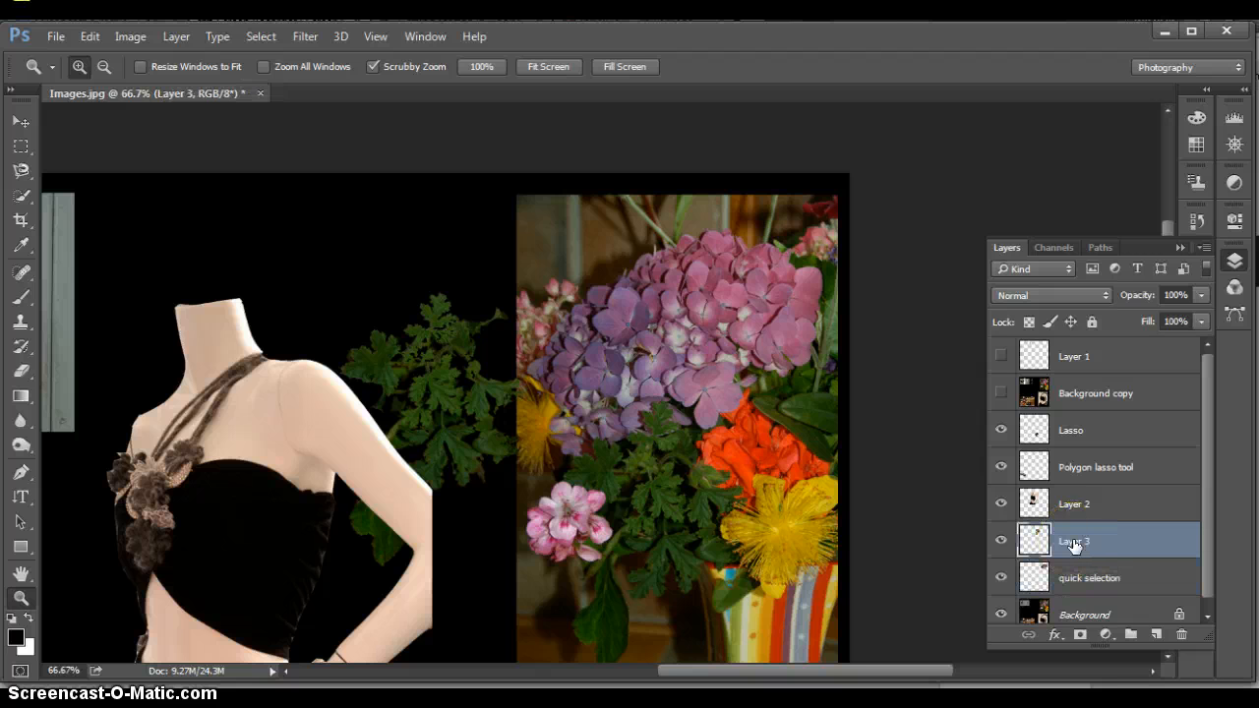
double_click(1075, 544)
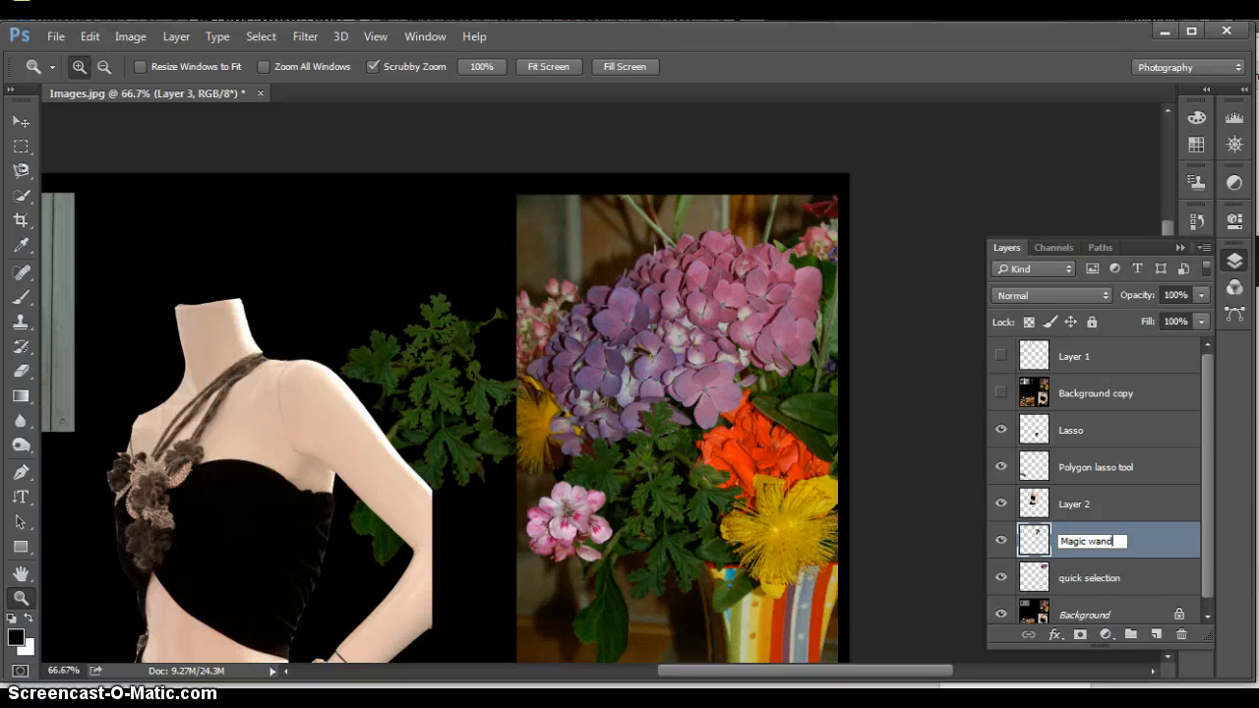
key(Return)
Move the copied hydrangea out of the flower photo to the mannequin's shoulder and stack its layer directly above Layer 2
click(1057, 577)
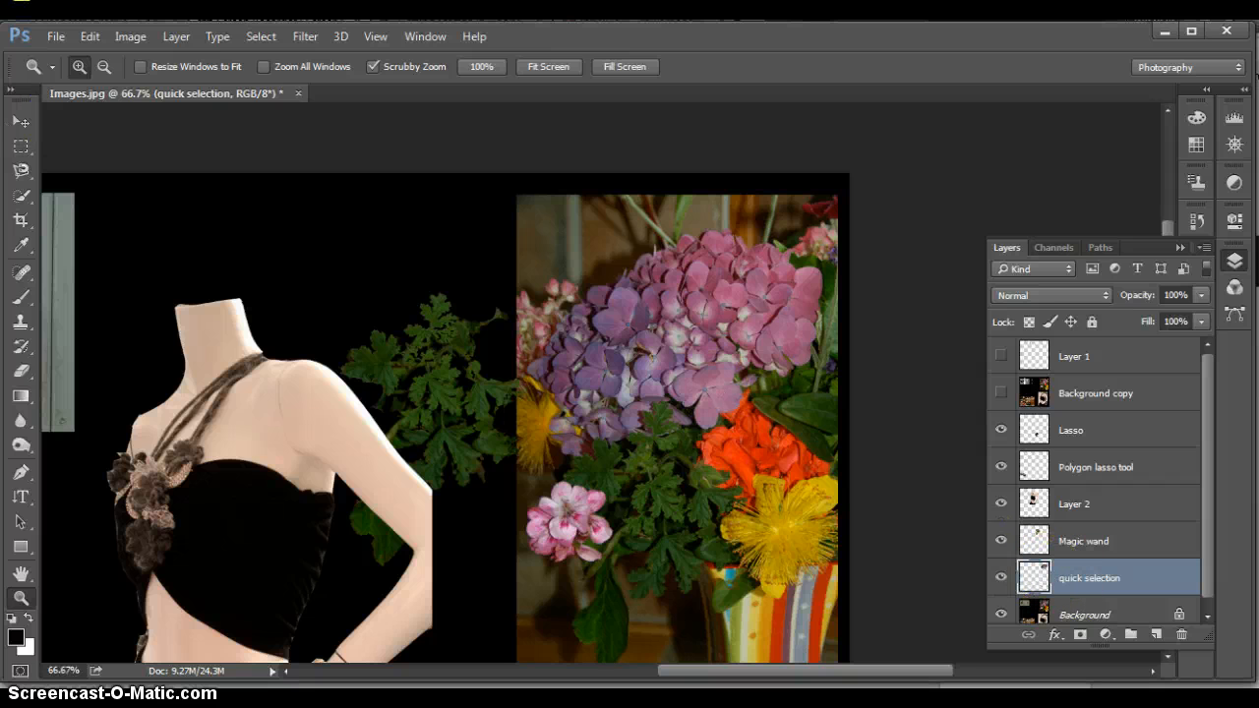
click(21, 121)
drag(703, 360, 419, 320)
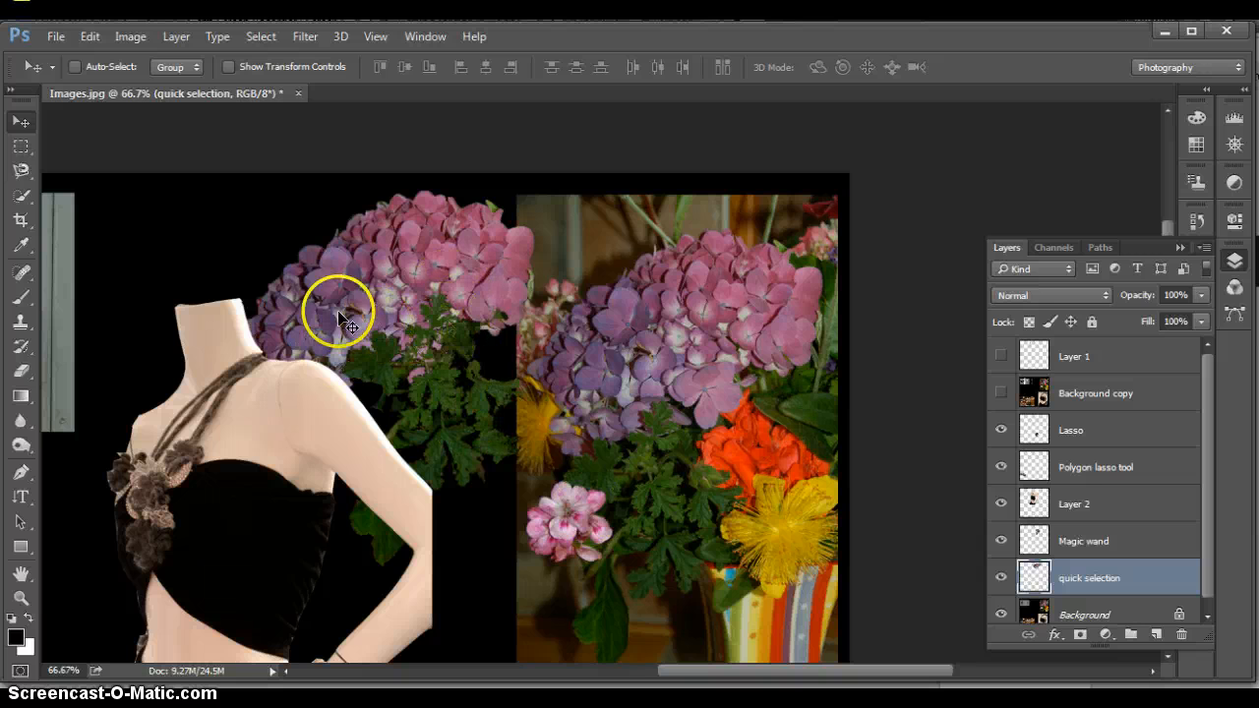
mouse_move(397, 271)
mouse_down()
mouse_move(372, 275)
mouse_move(372, 288)
mouse_up()
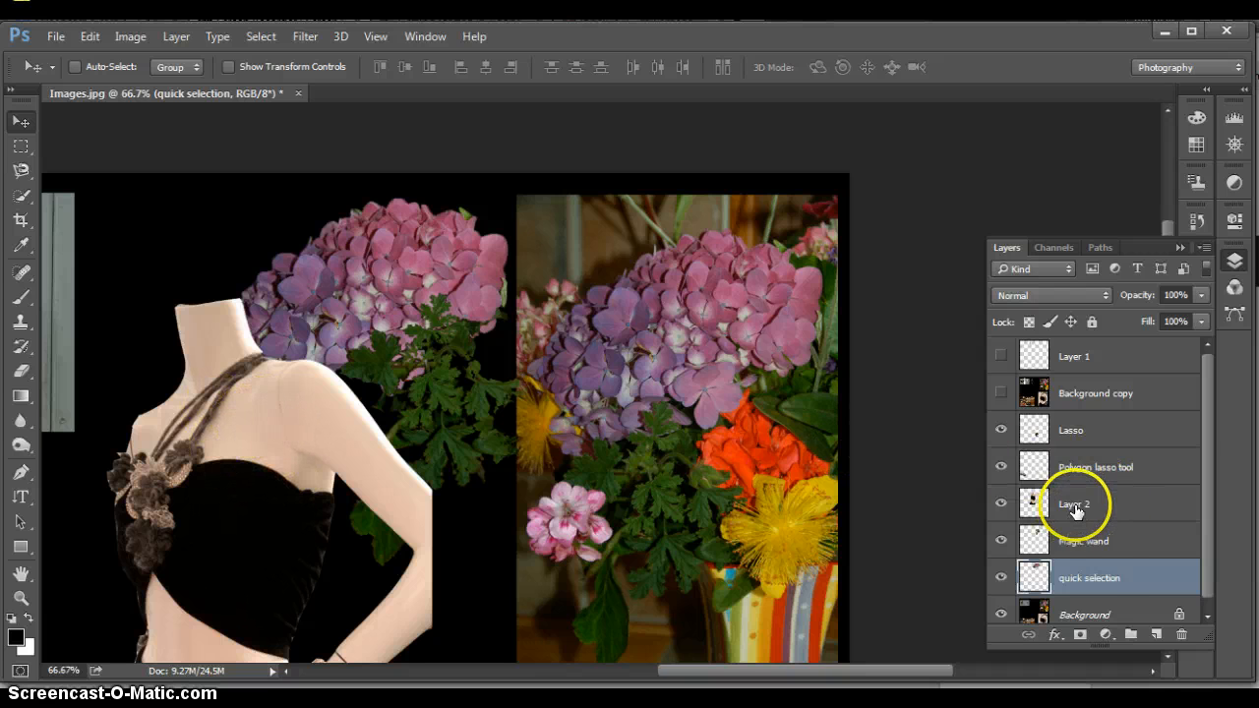
drag(1095, 577, 1102, 492)
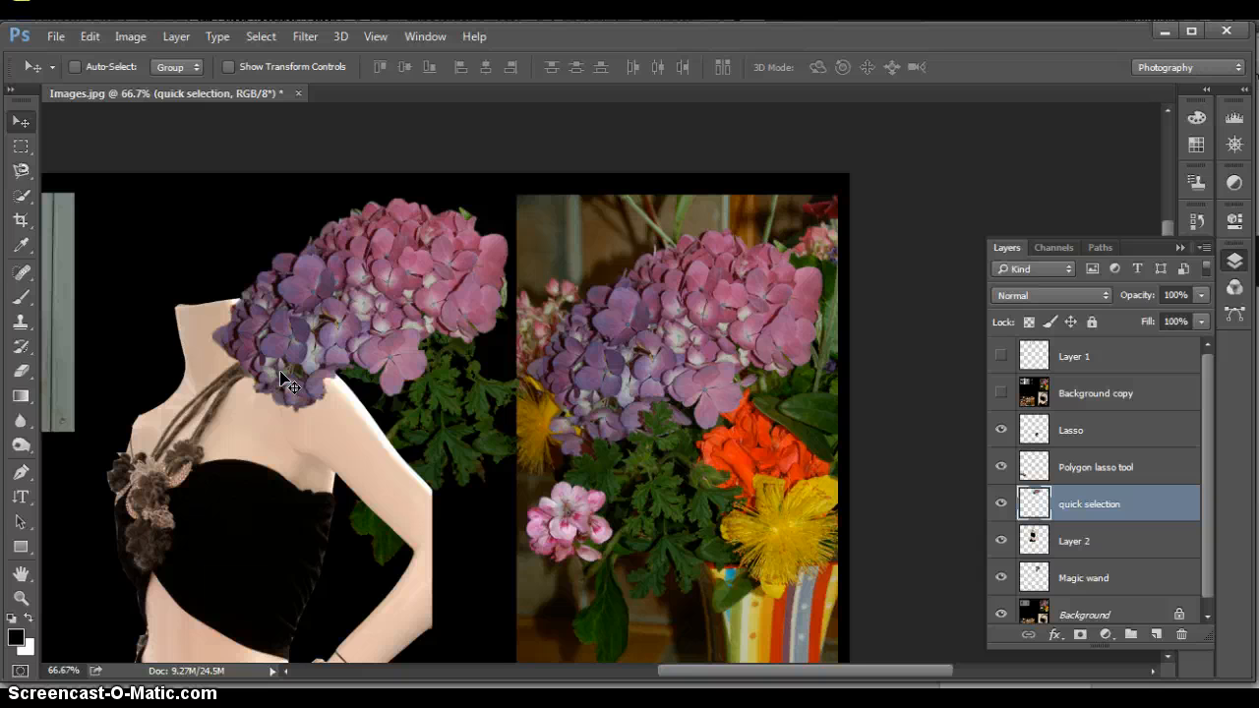
Shift the cut-out mannequin on Layer 2 slightly left, away from the copied hydrangea, with the whole image fitted on screen
click(182, 86)
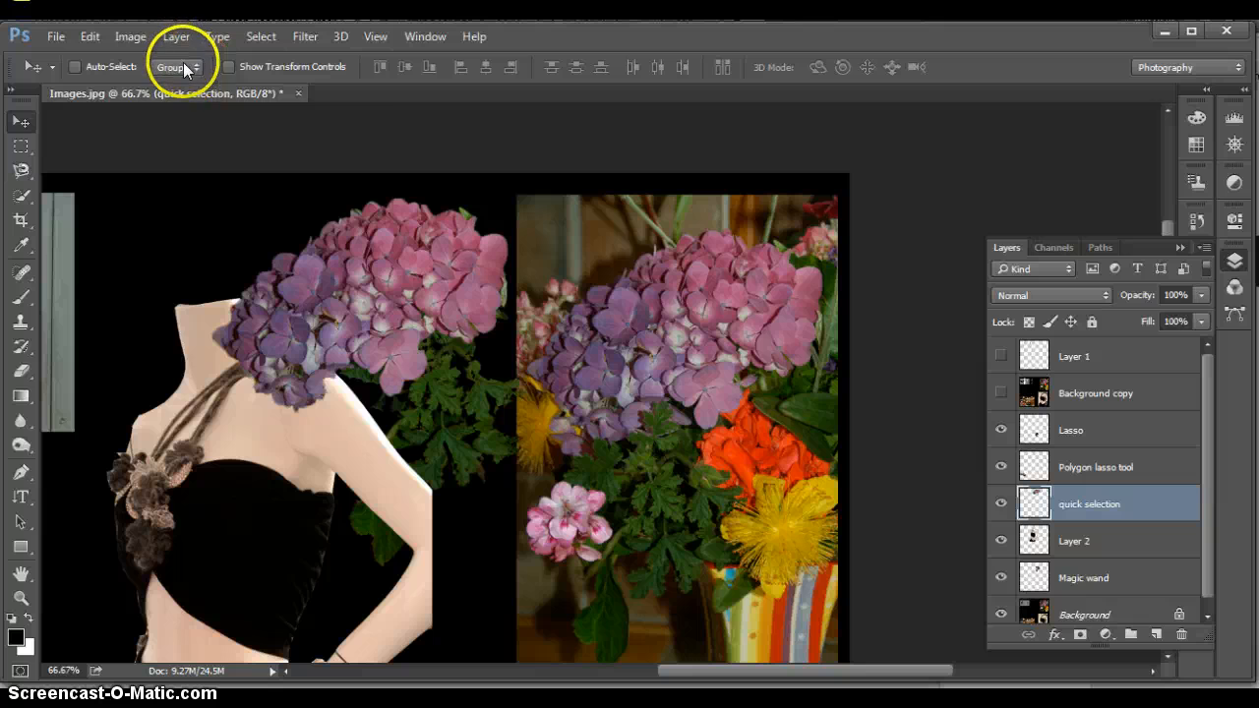
click(375, 35)
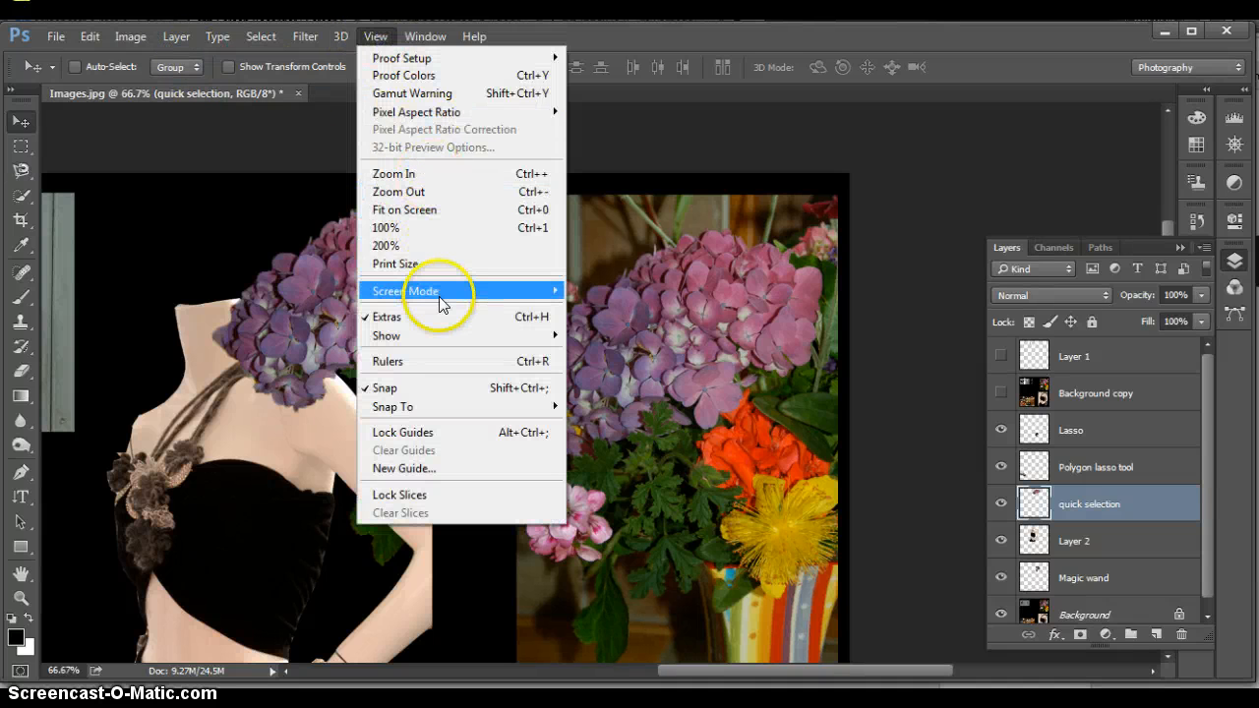
click(436, 212)
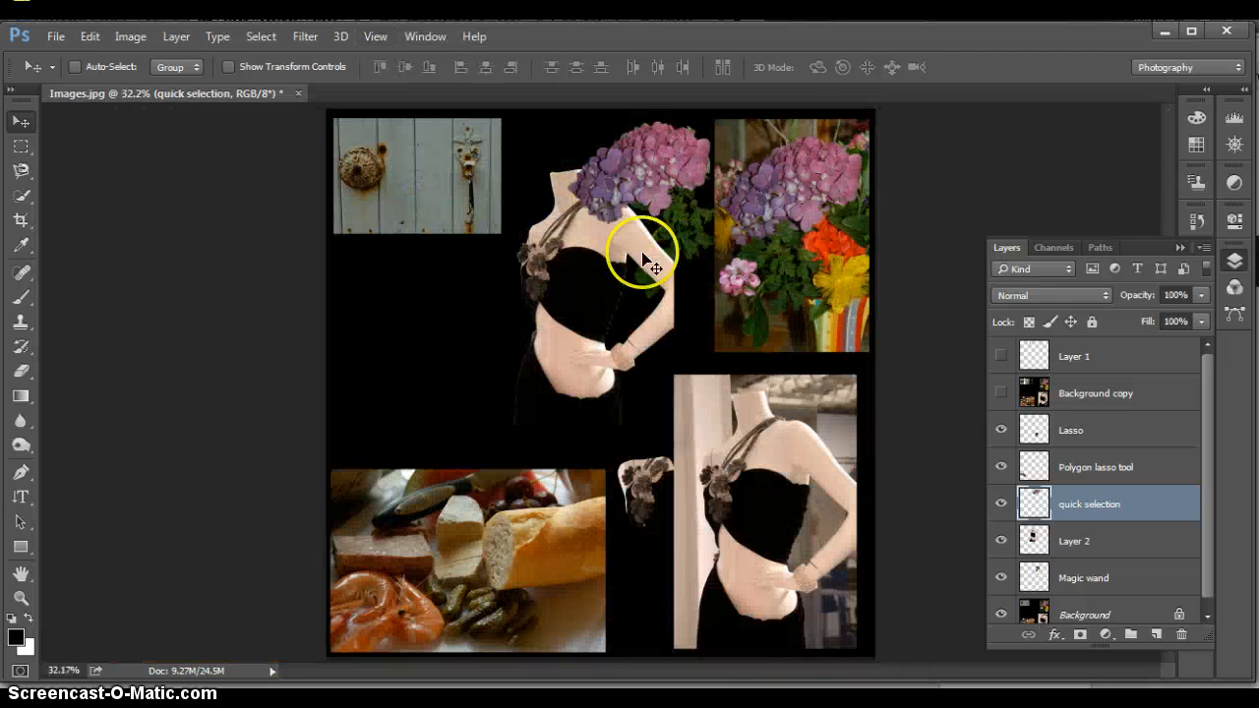
click(22, 196)
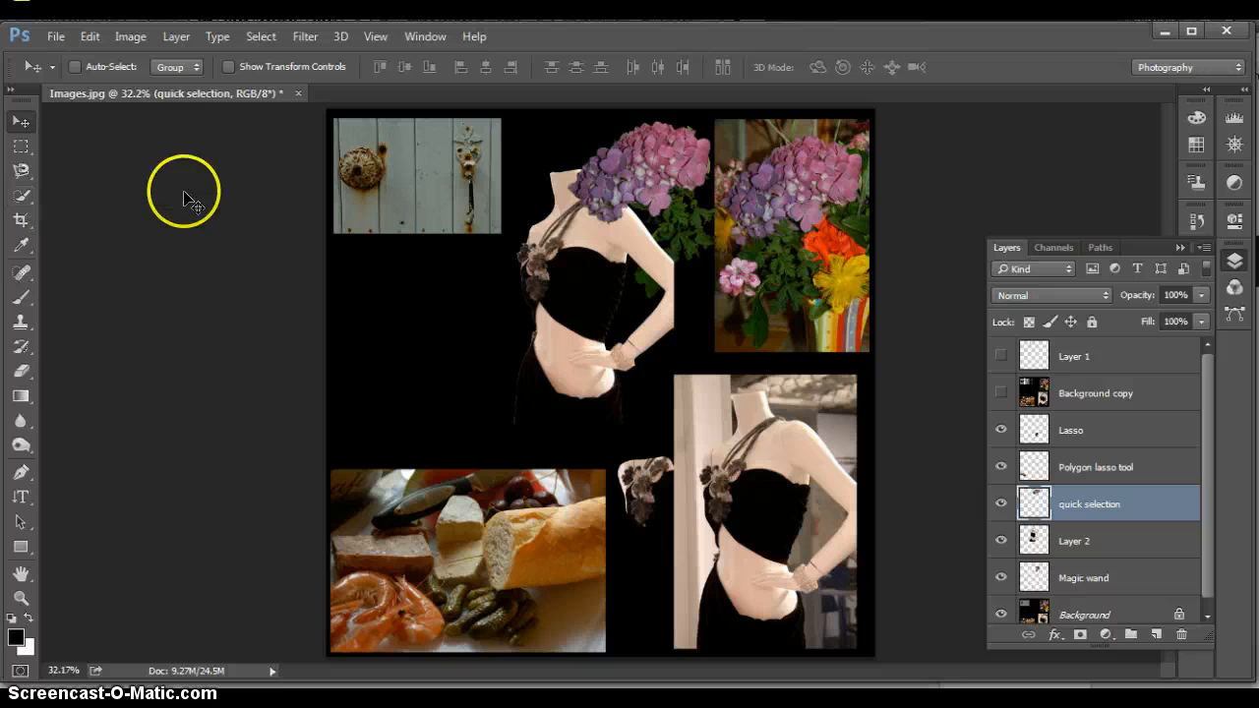
key(v)
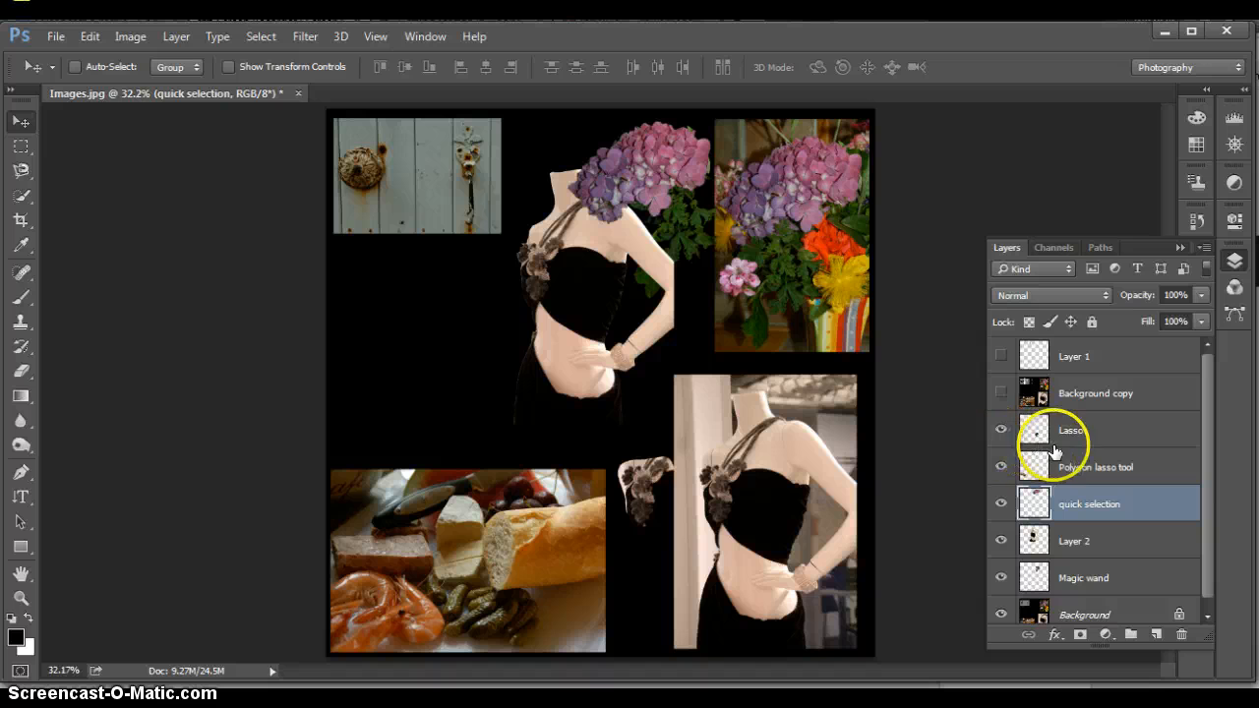
click(1124, 540)
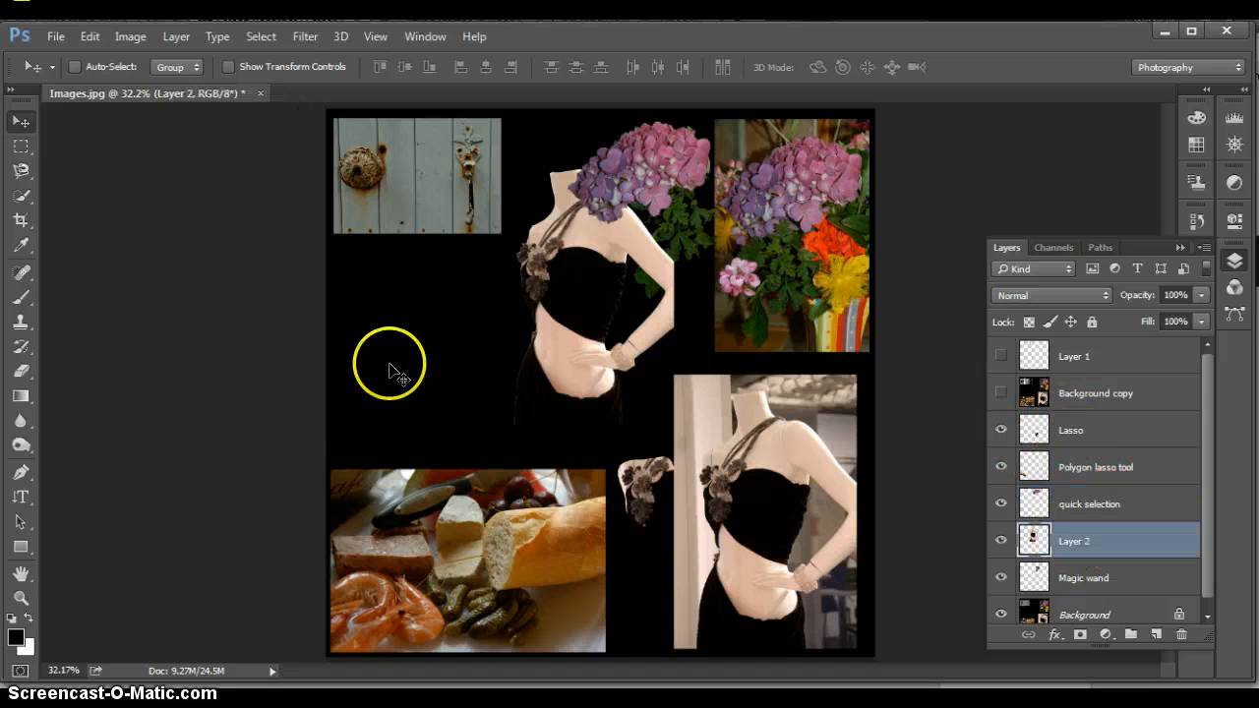
drag(565, 284, 554, 302)
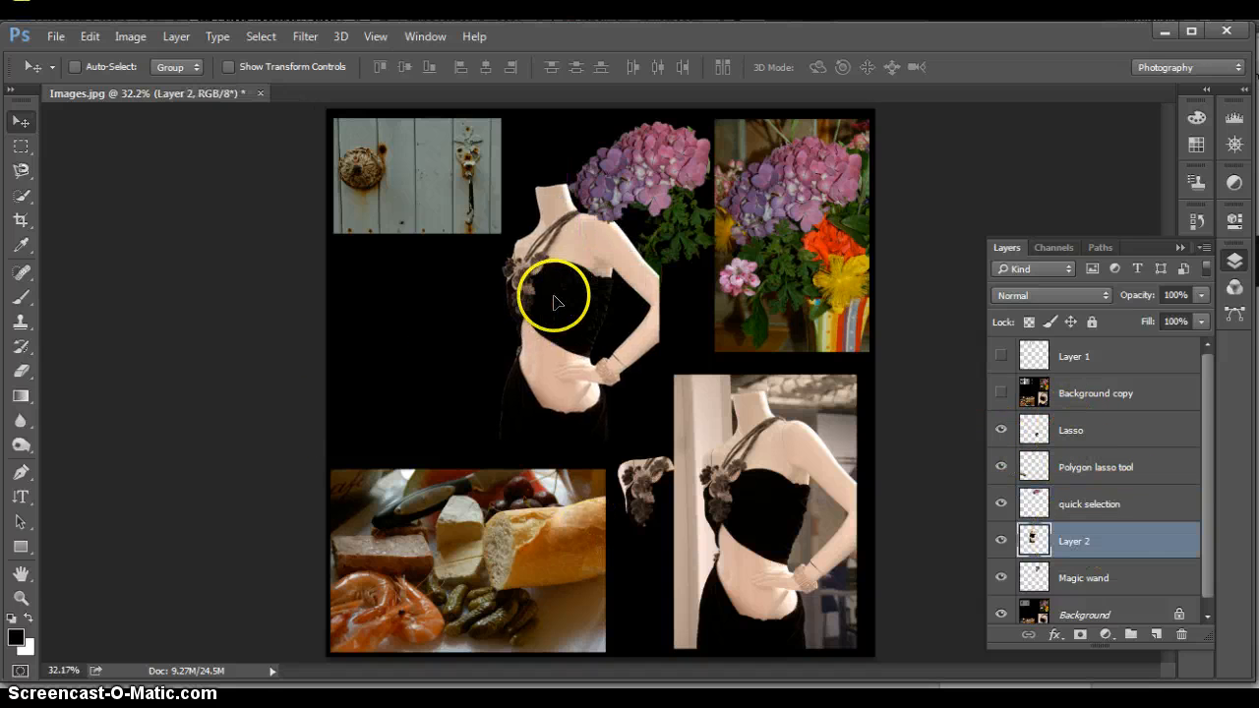
mouse_move(621, 174)
mouse_down()
mouse_move(620, 202)
mouse_move(607, 154)
mouse_move(633, 160)
mouse_up()
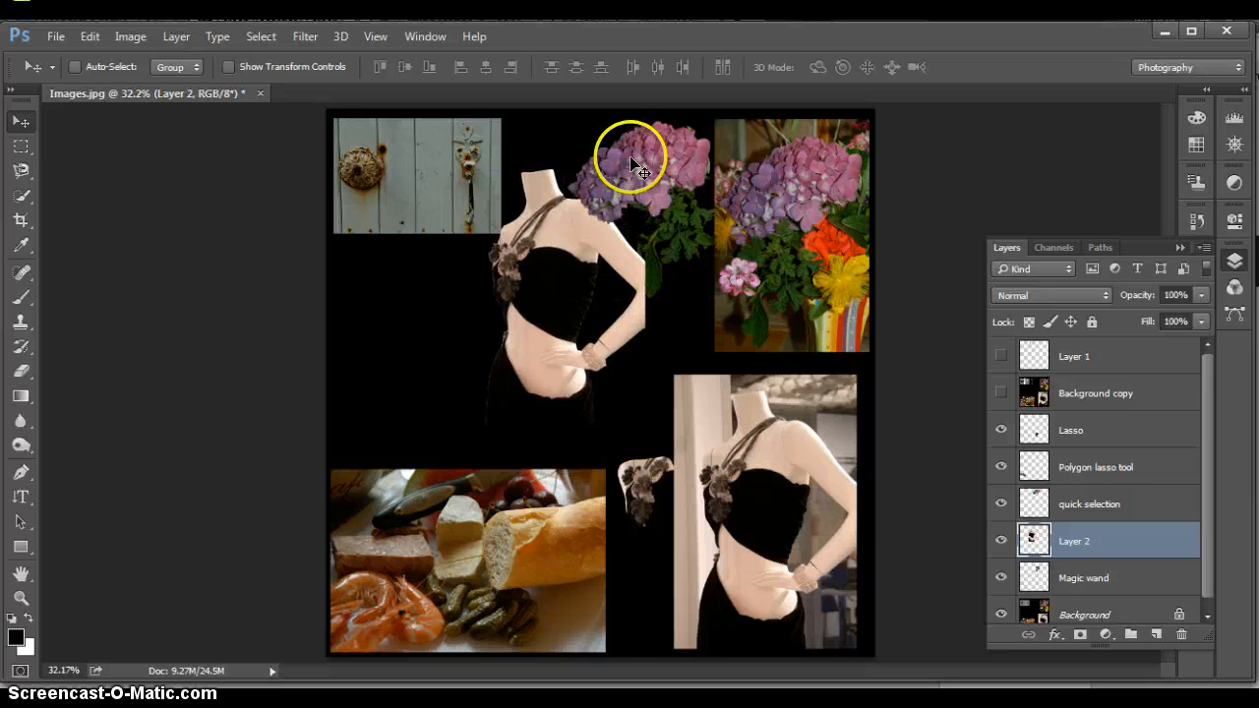
Move the copied hydrangea down onto the cut-out mannequin's shoulder and set its layer opacity to 60%
click(1092, 504)
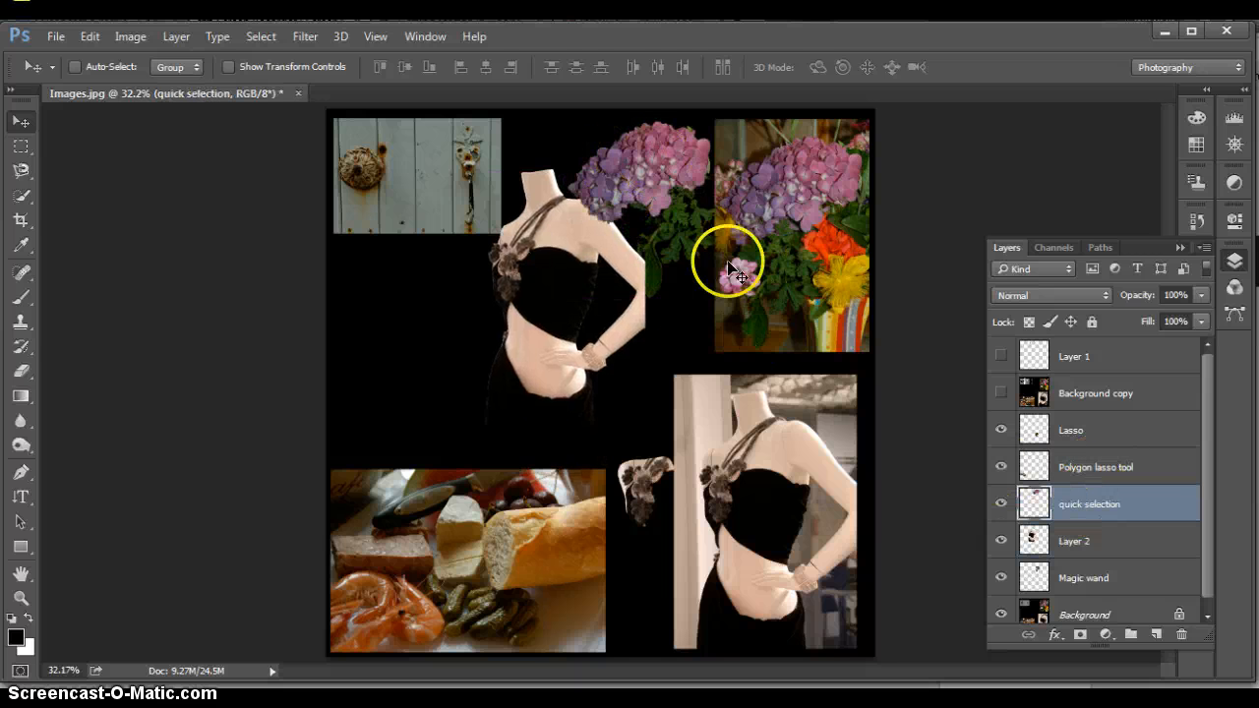
drag(646, 179, 611, 210)
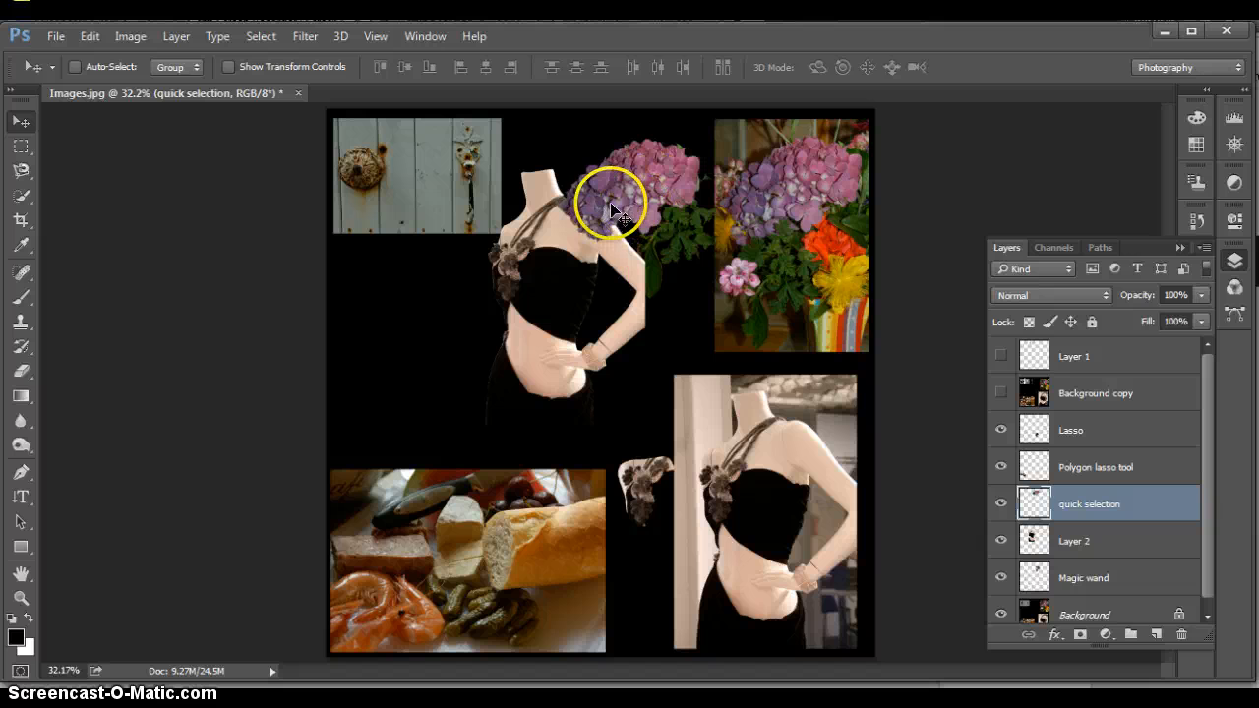
click(1201, 297)
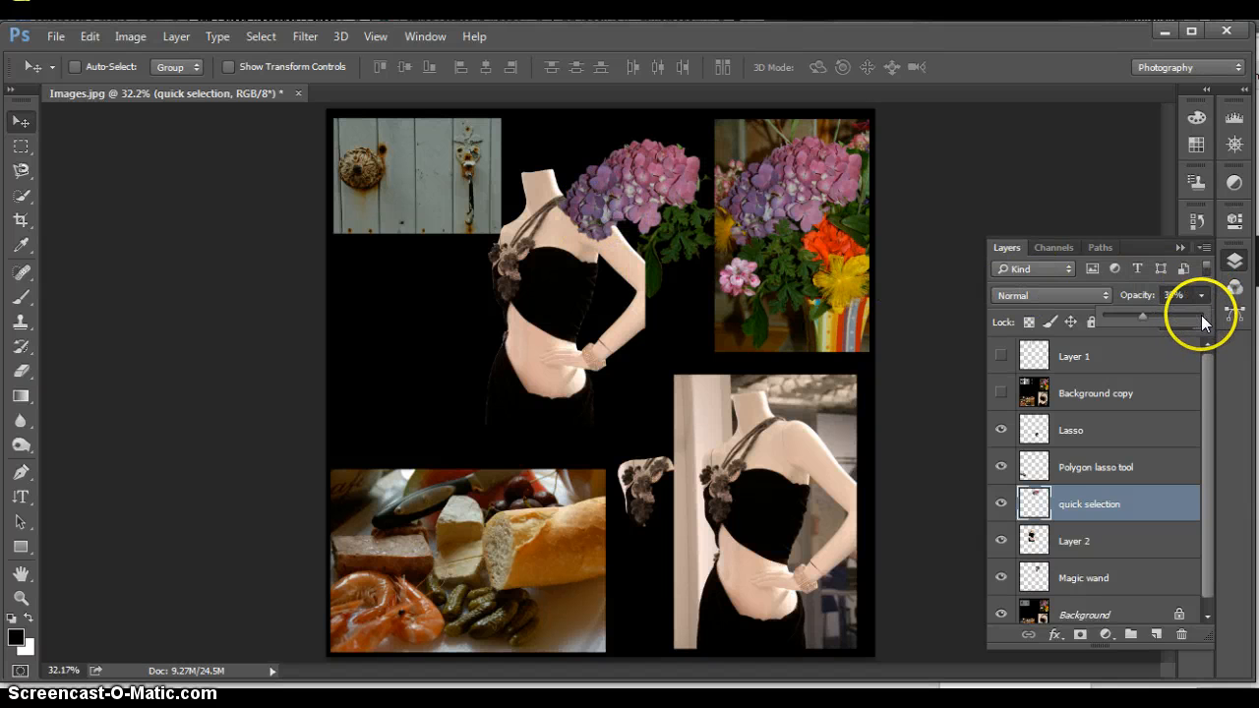
drag(1200, 317, 1163, 317)
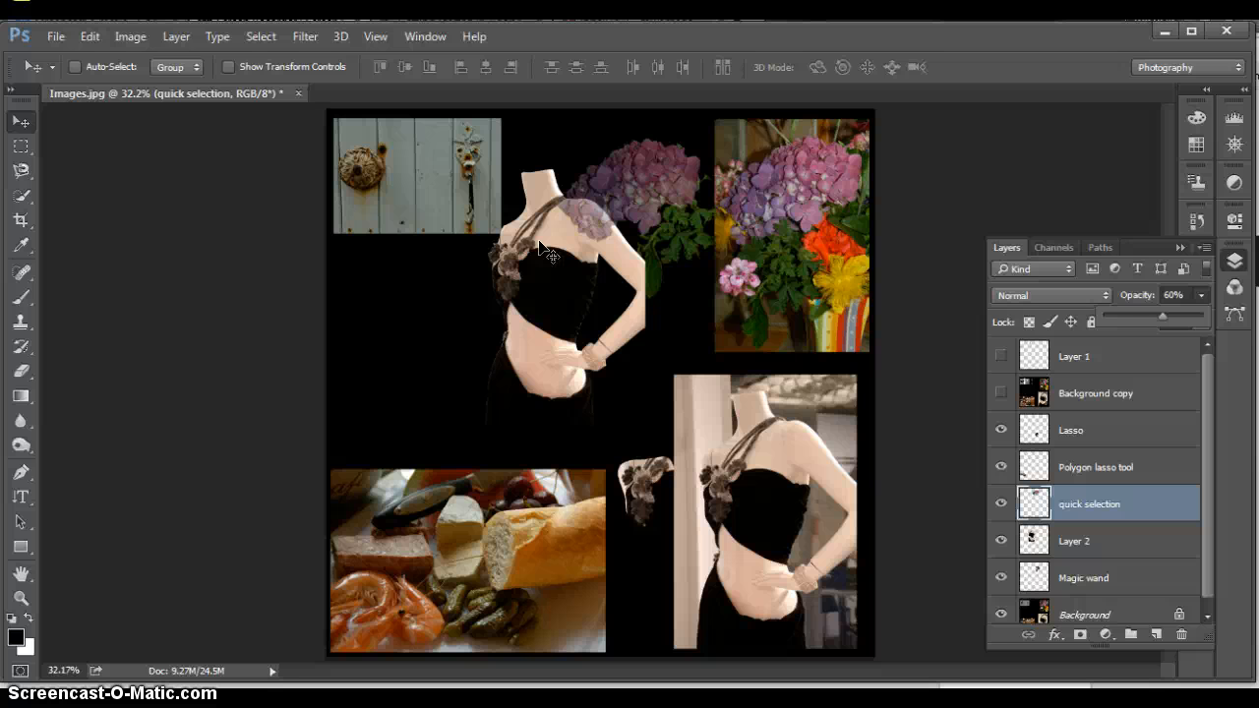
click(526, 248)
Switch to the Quick Selection tool and show the tools grouped with it
click(22, 196)
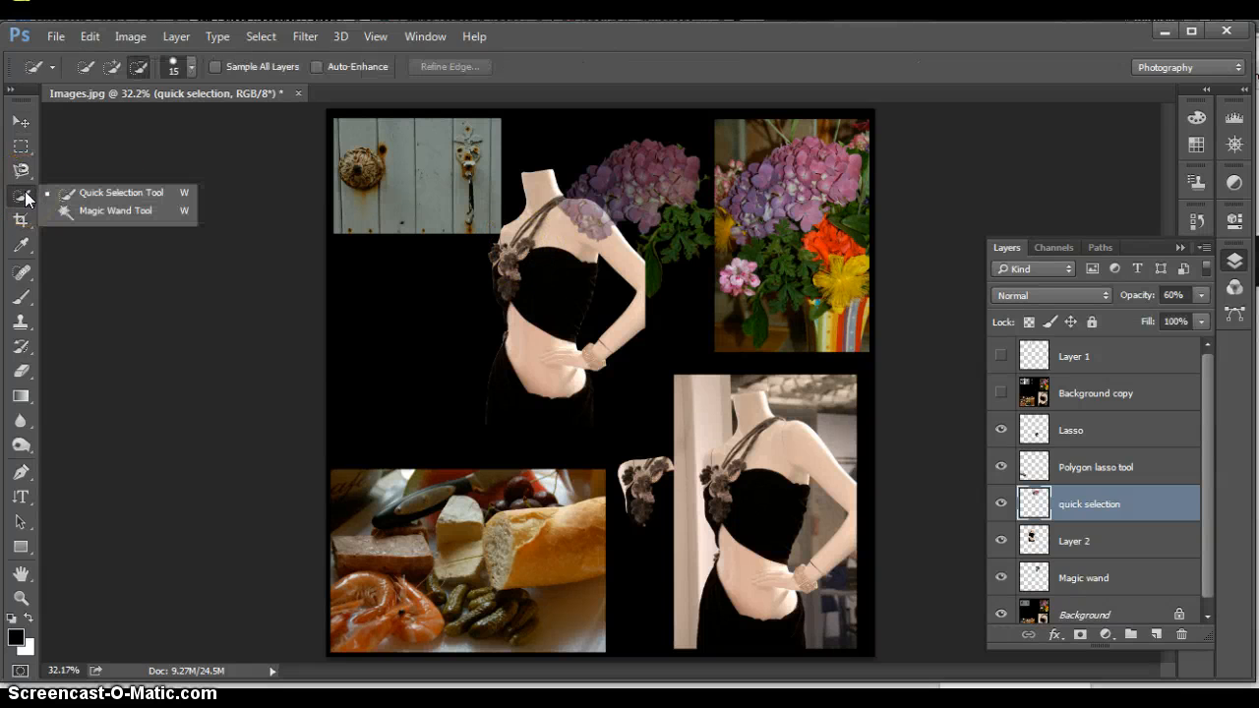